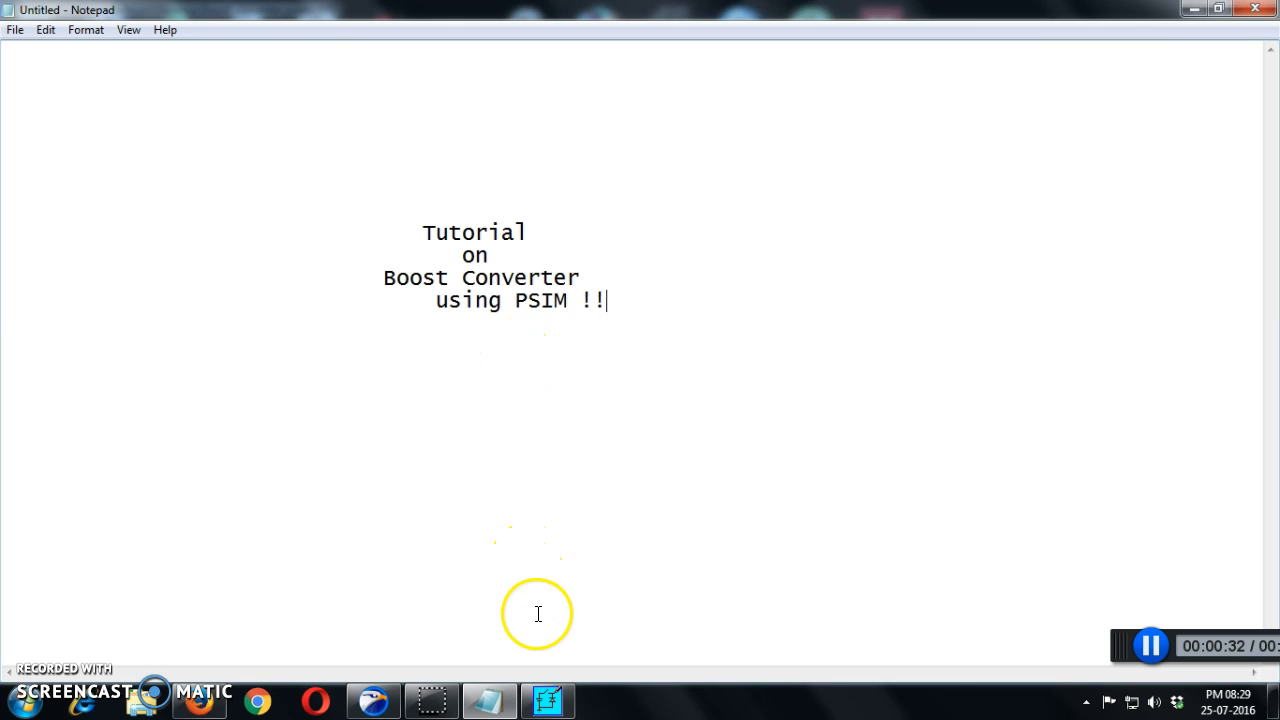
Step: Close the PSIM window that is already running
left_click(547, 703)
right_click(547, 703)
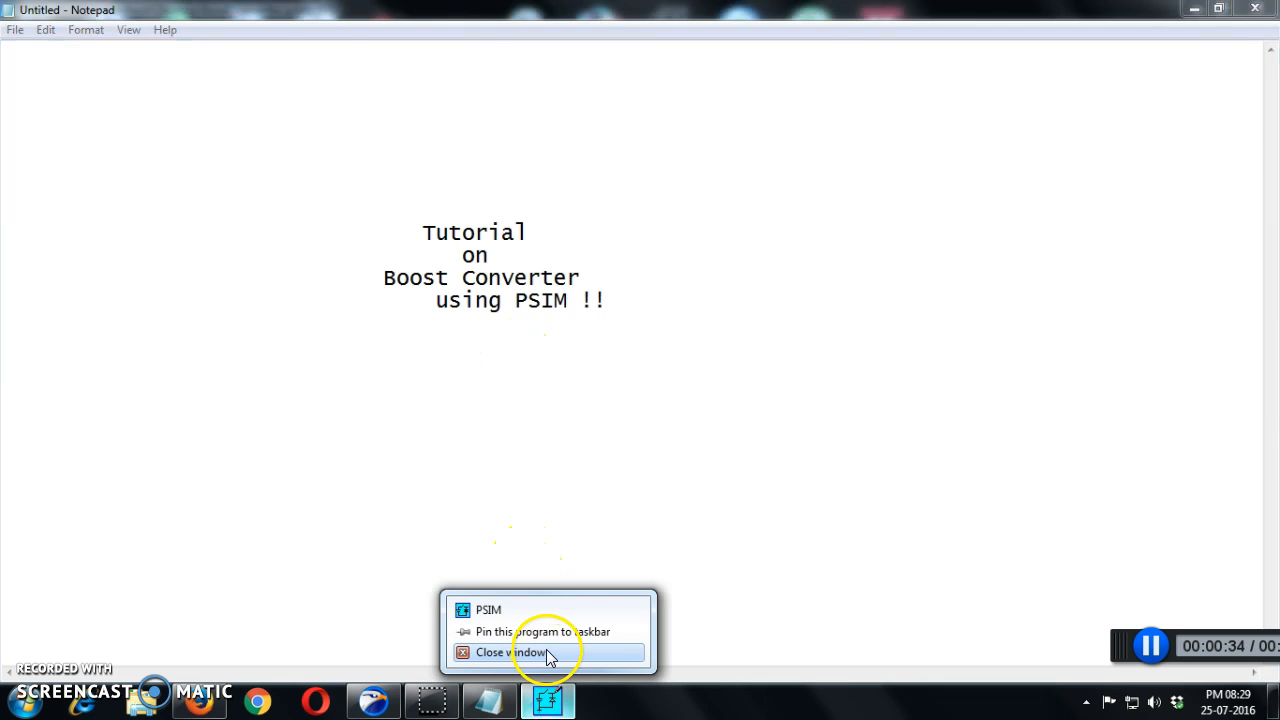
left_click(546, 650)
left_click(650, 391)
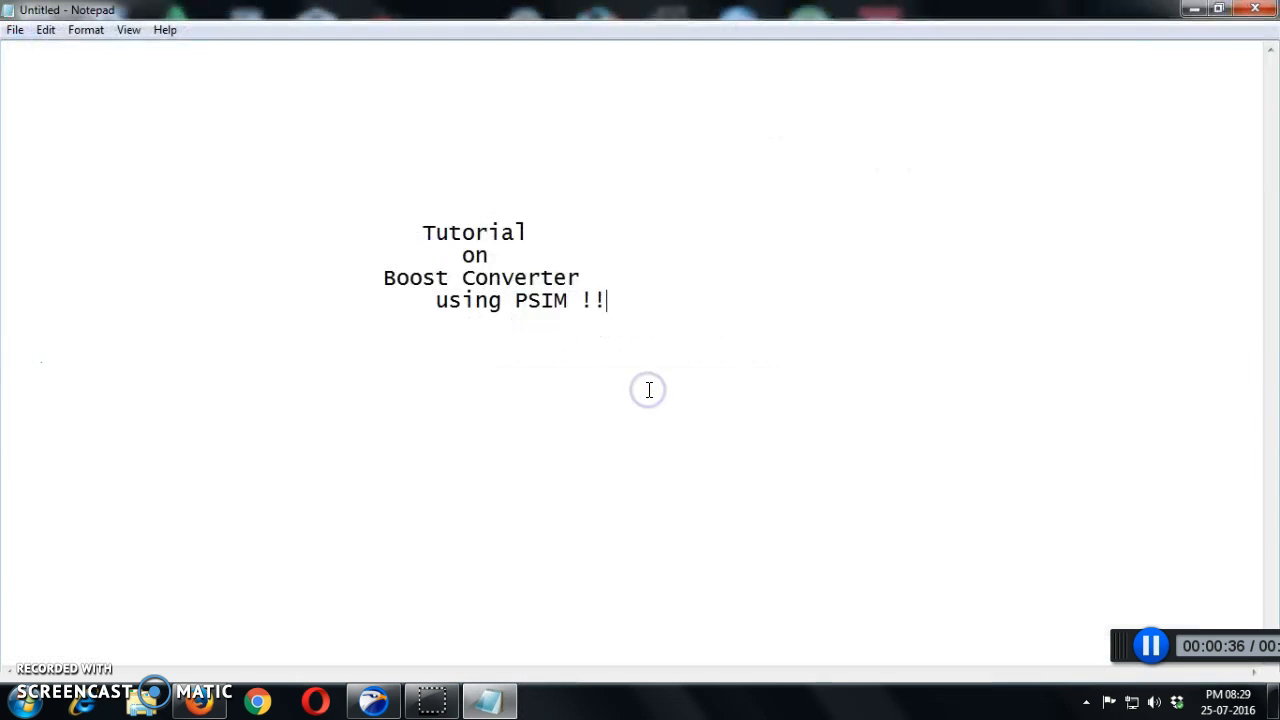
Step: Launch PSIM, dismiss the startup tip and maximize the program window
left_click(26, 708)
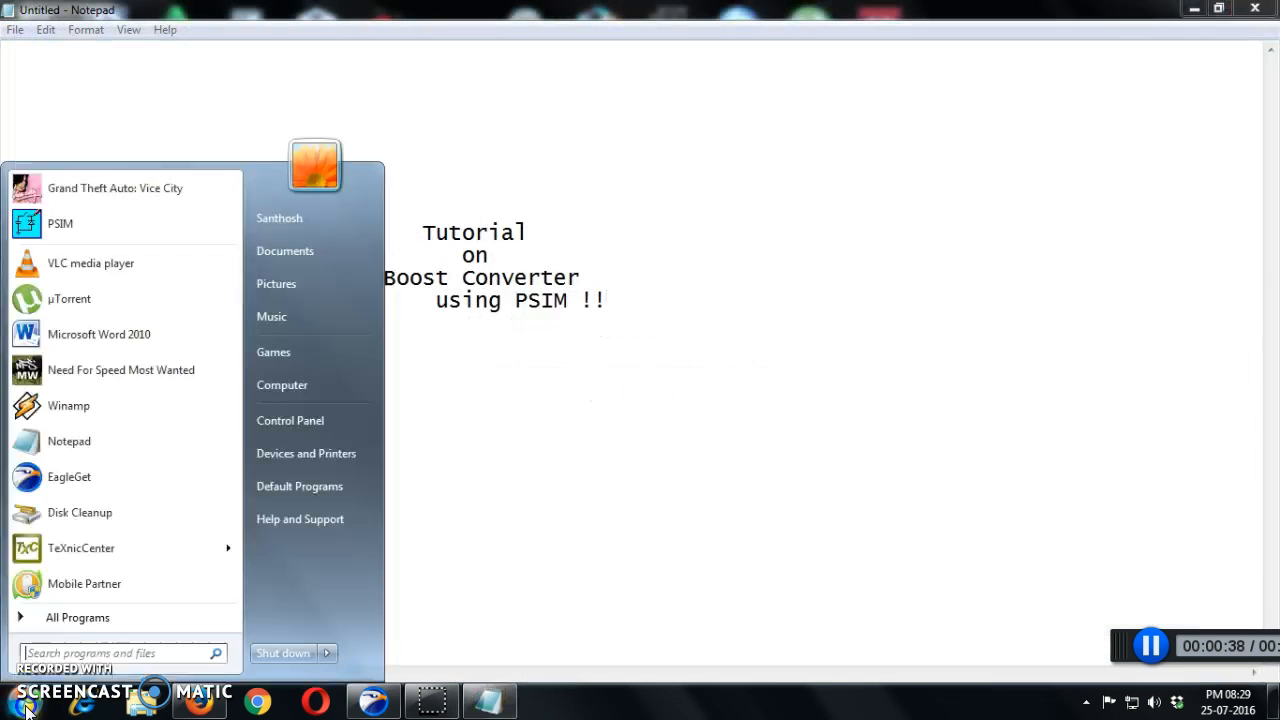
left_click(58, 223)
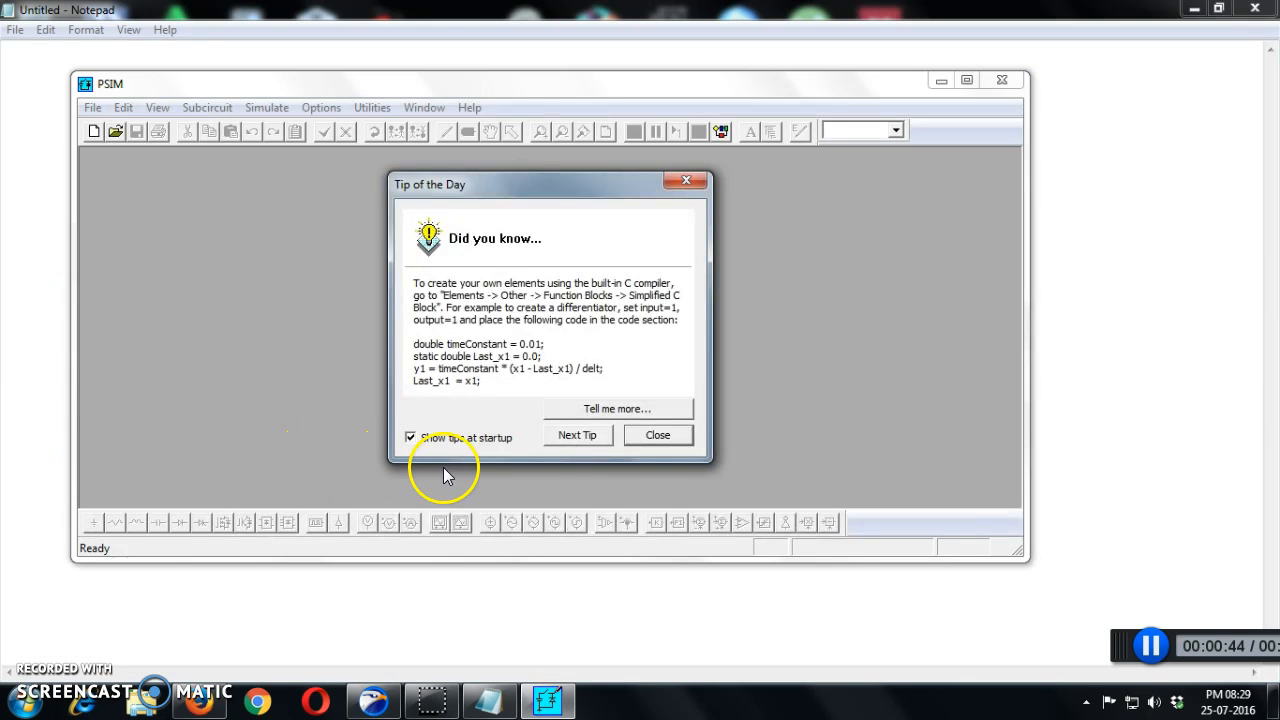
left_click(657, 436)
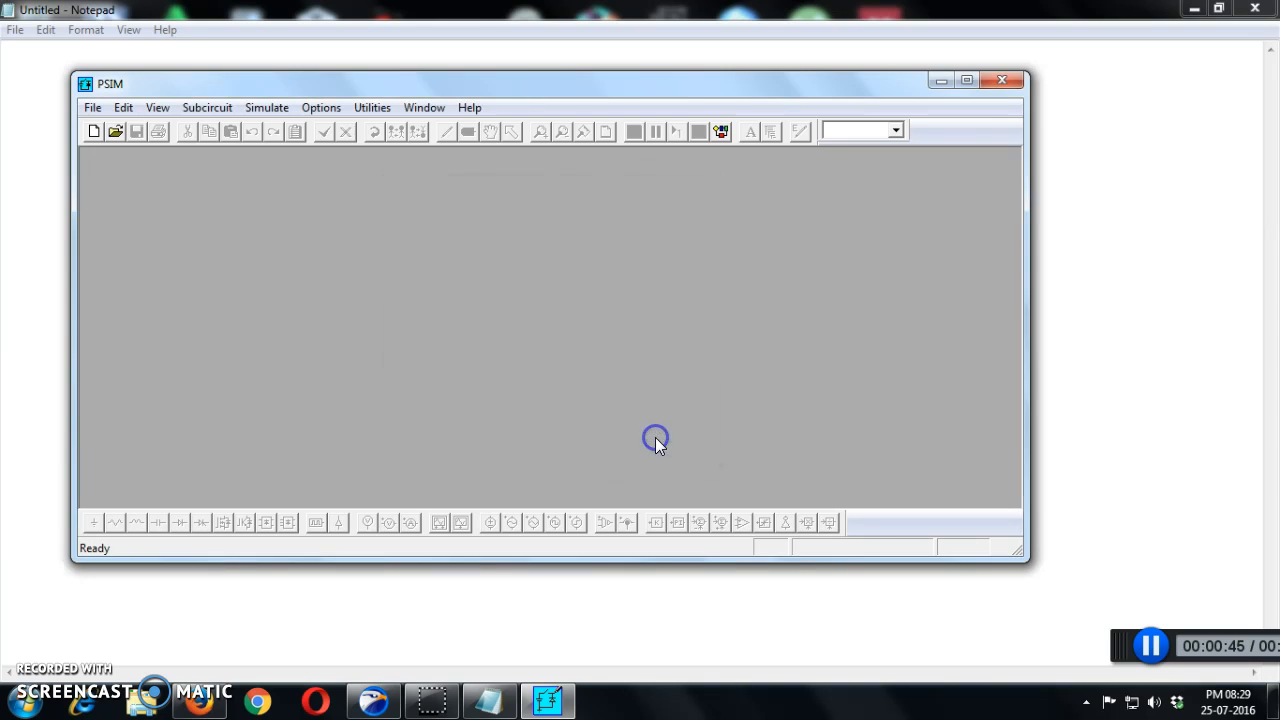
left_click(967, 80)
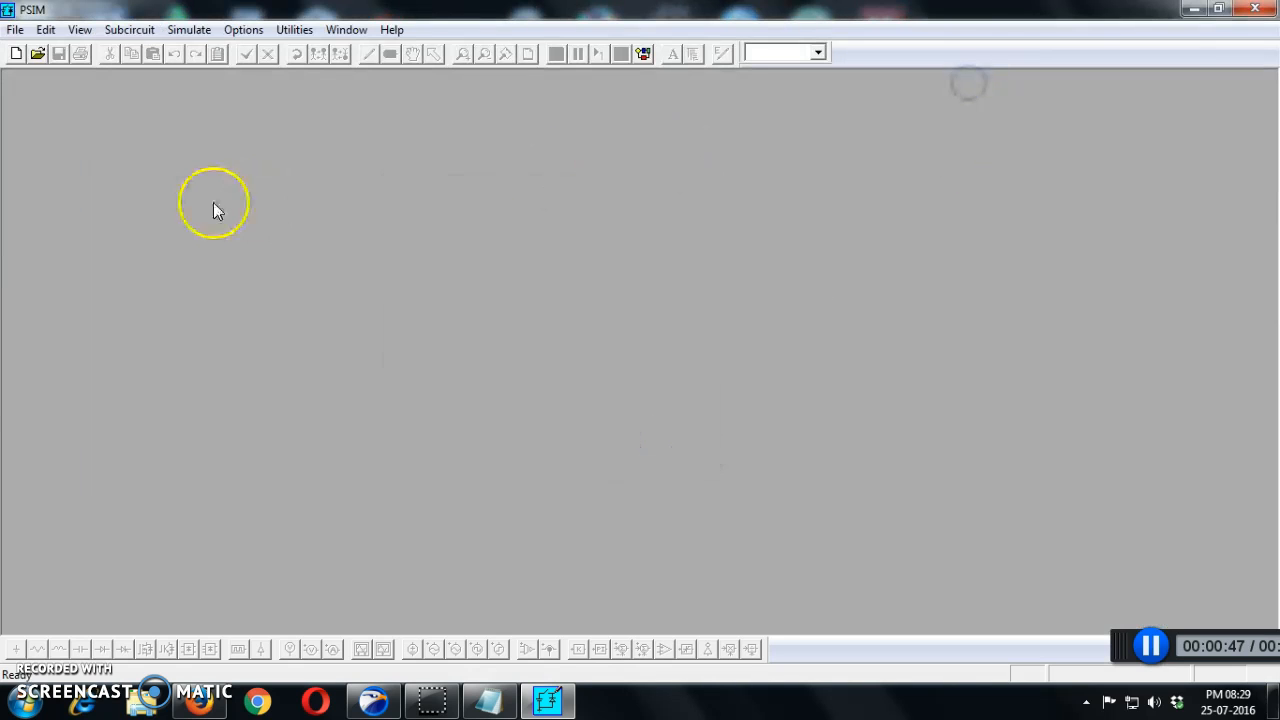
Step: Create a new blank schematic and maximize its window
left_click(14, 30)
left_click(20, 48)
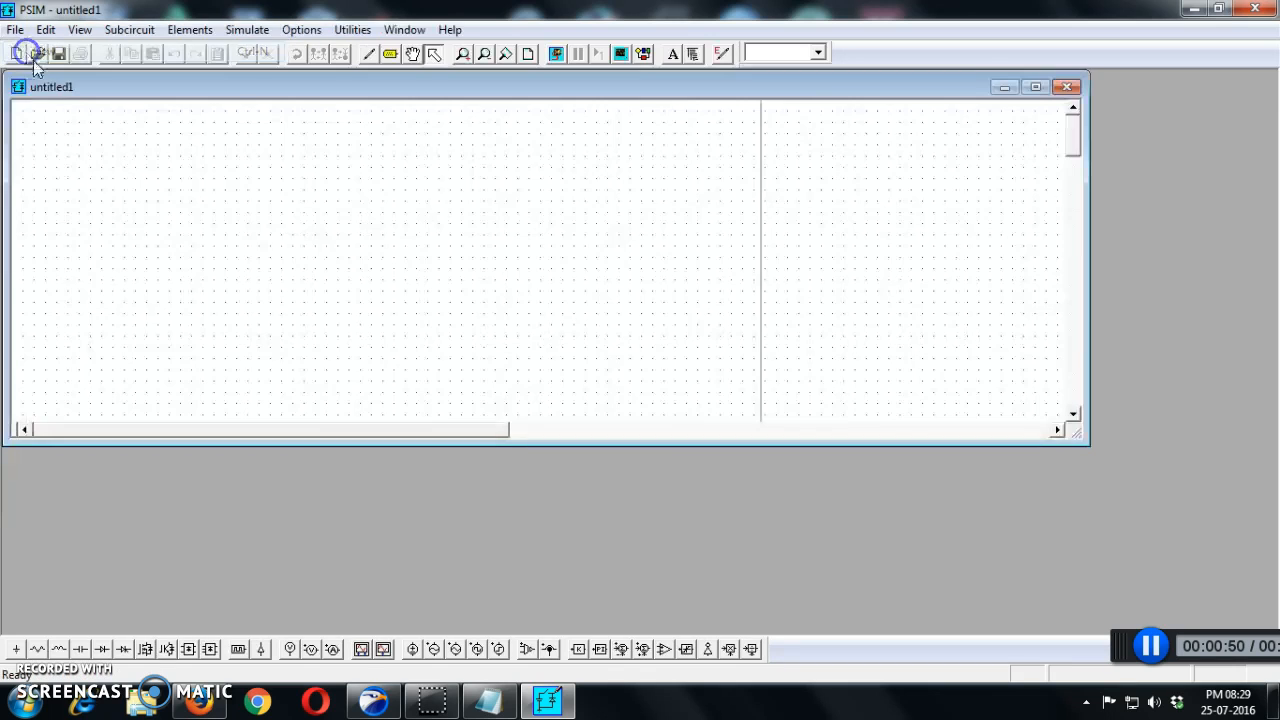
left_click(1035, 87)
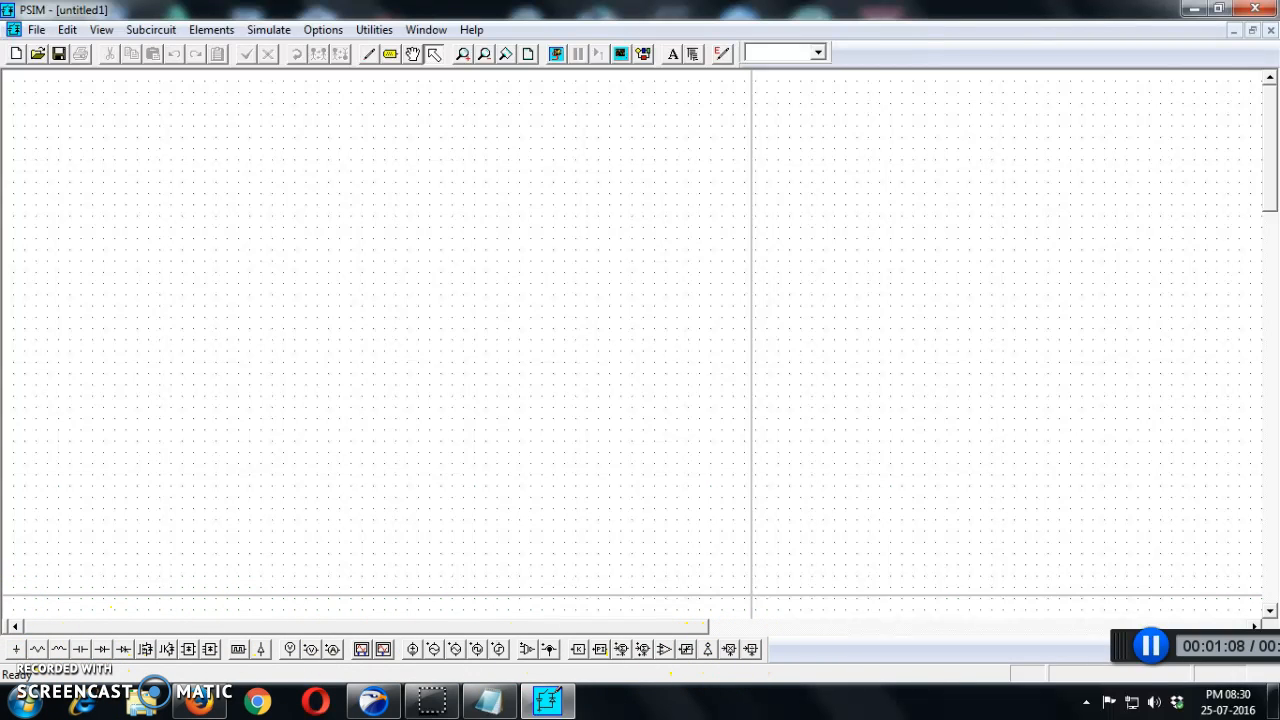
Step: Place a vertical DC voltage source in the schematic and a horizontal inductor above and to the right of it
left_click(37, 650)
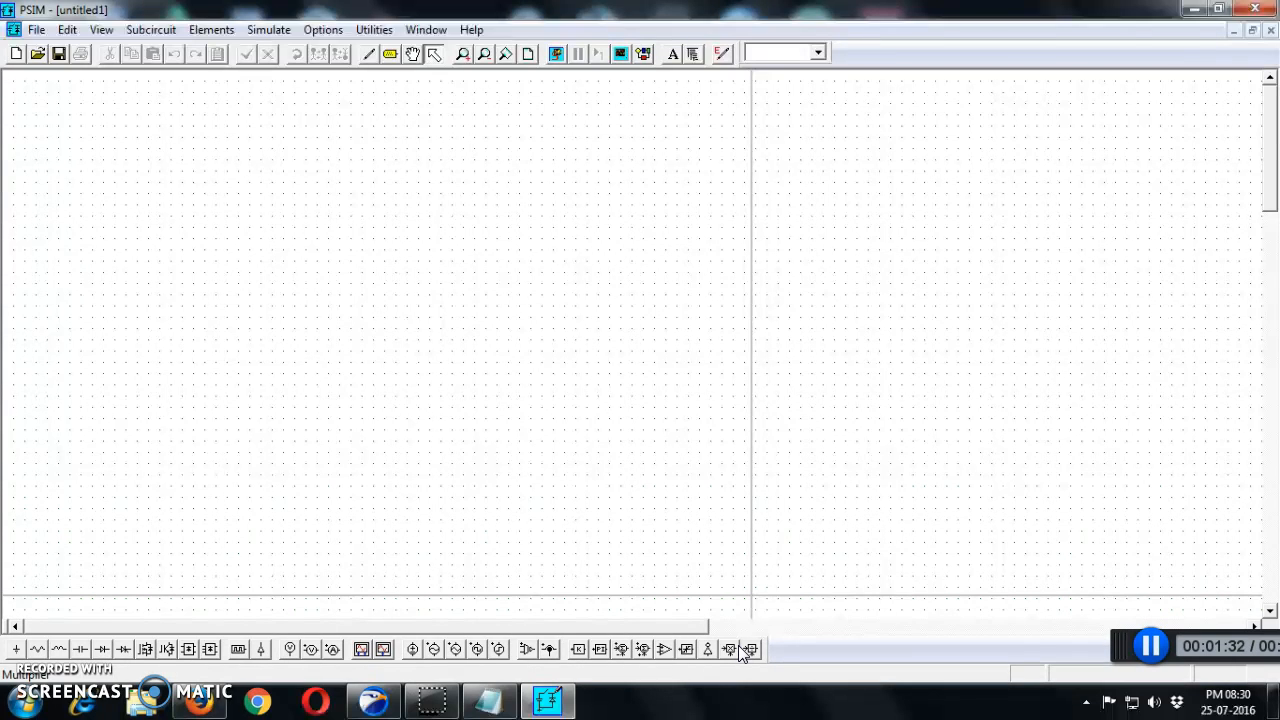
left_click(413, 650)
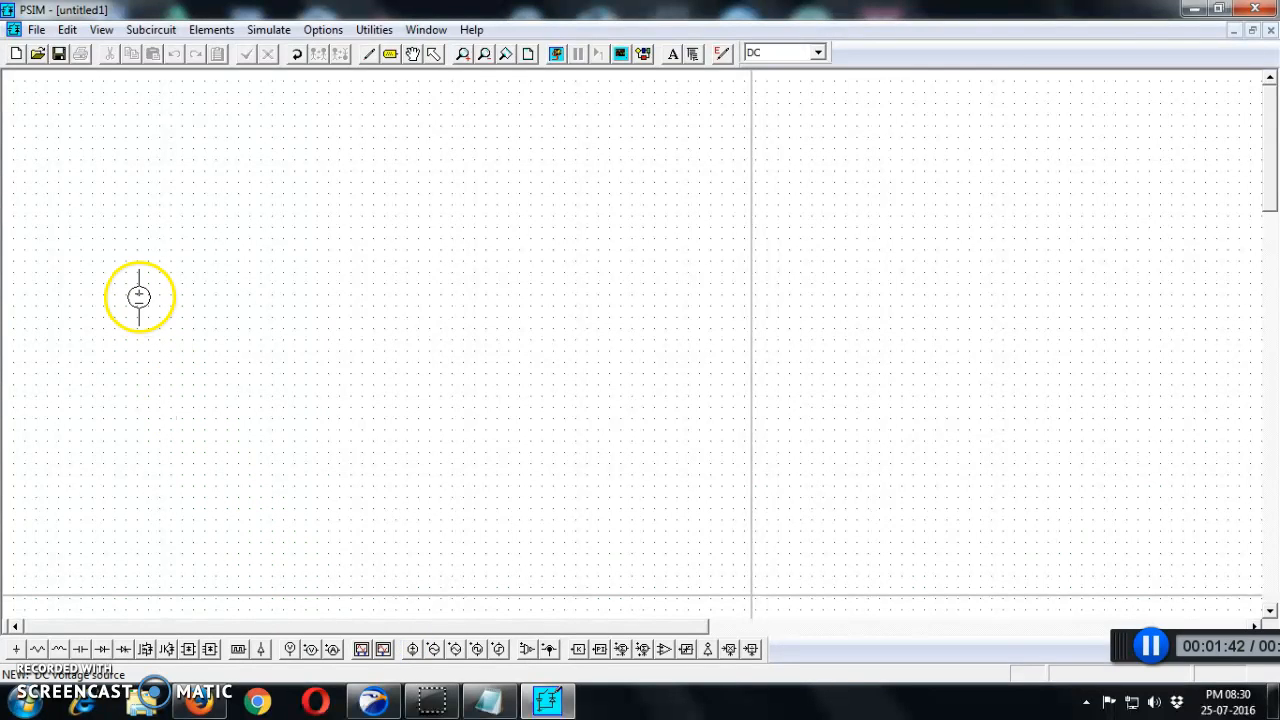
left_click(127, 285)
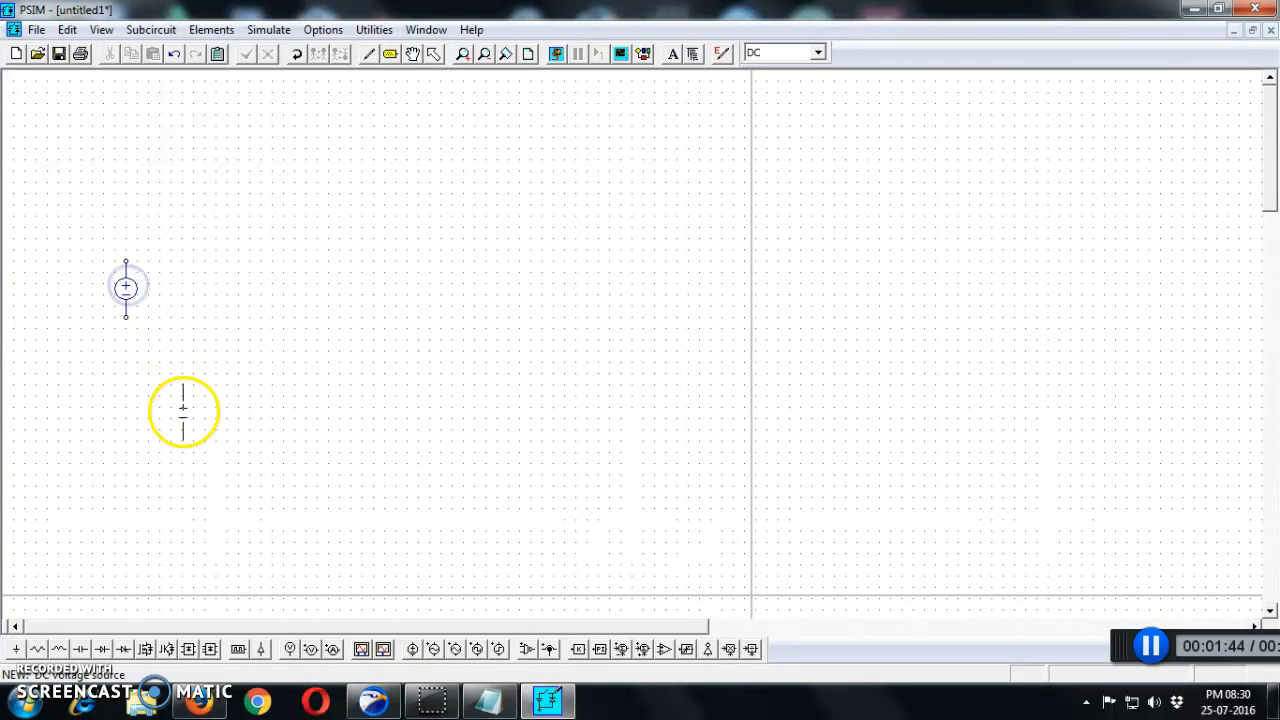
left_click(59, 649)
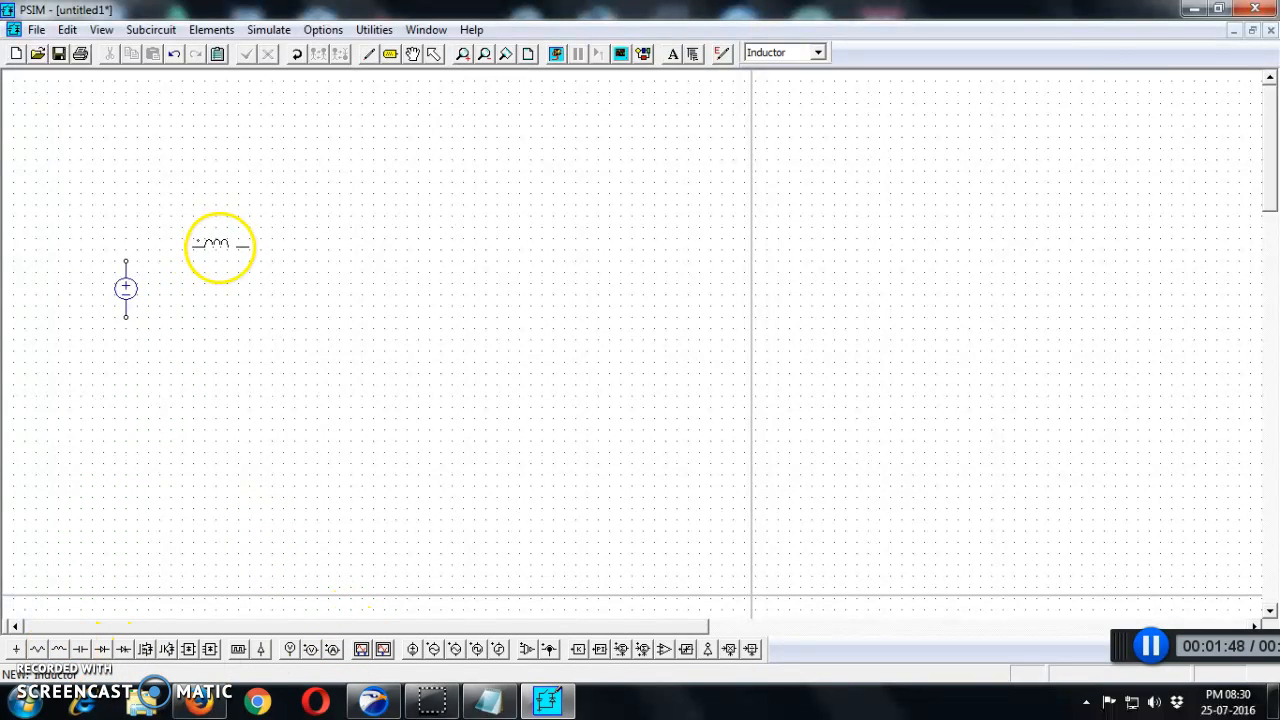
left_click(214, 255)
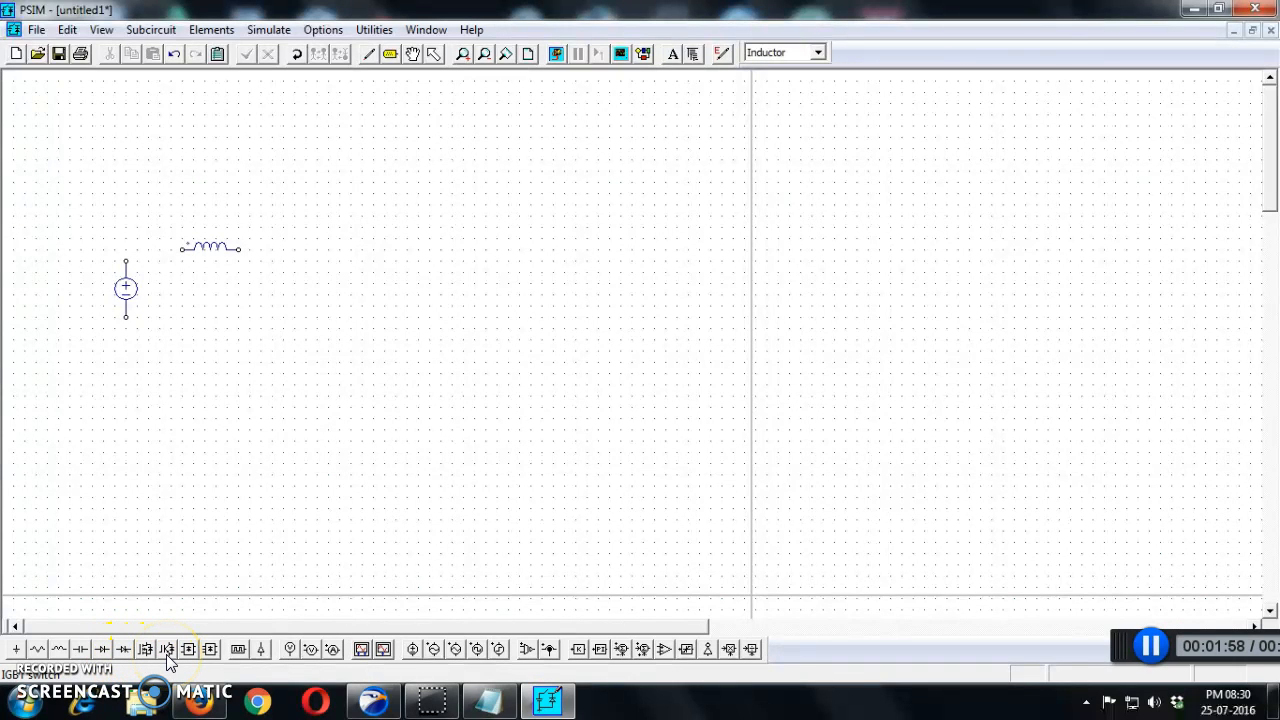
Step: Place a MOSFET switch right of the inductor and a horizontal diode beyond it, level with the inductor
left_click(146, 660)
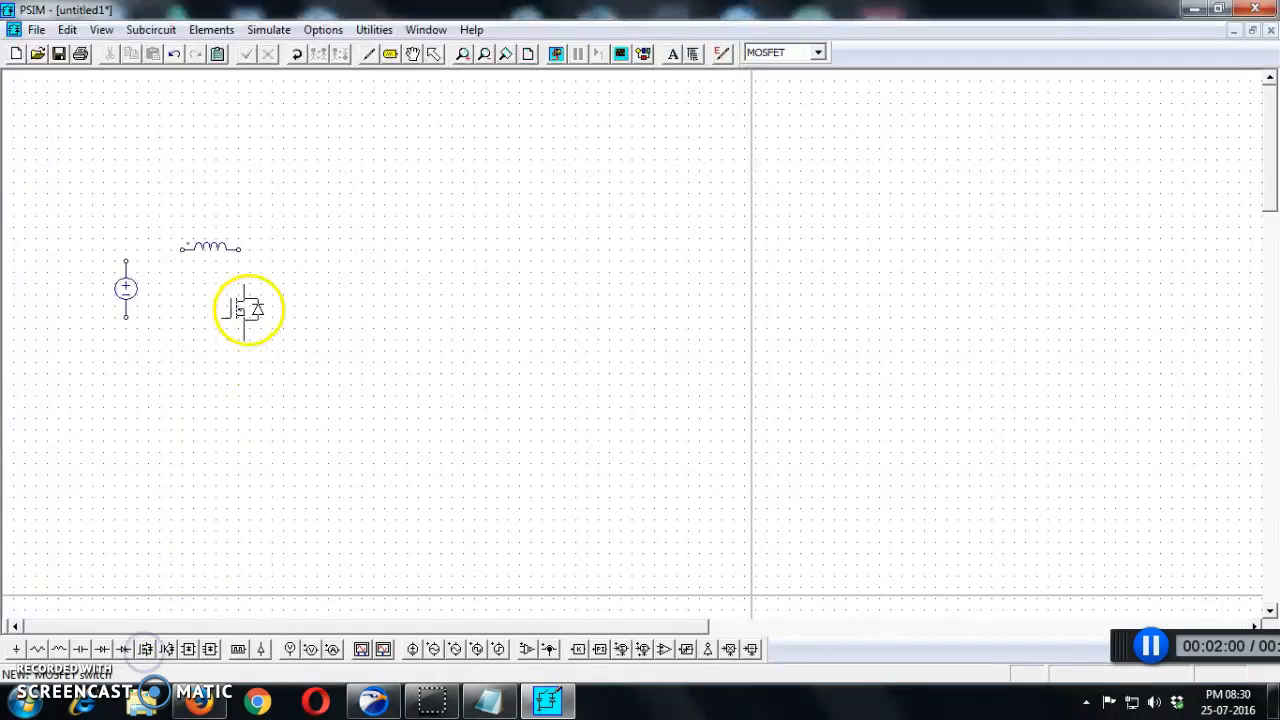
left_click(283, 285)
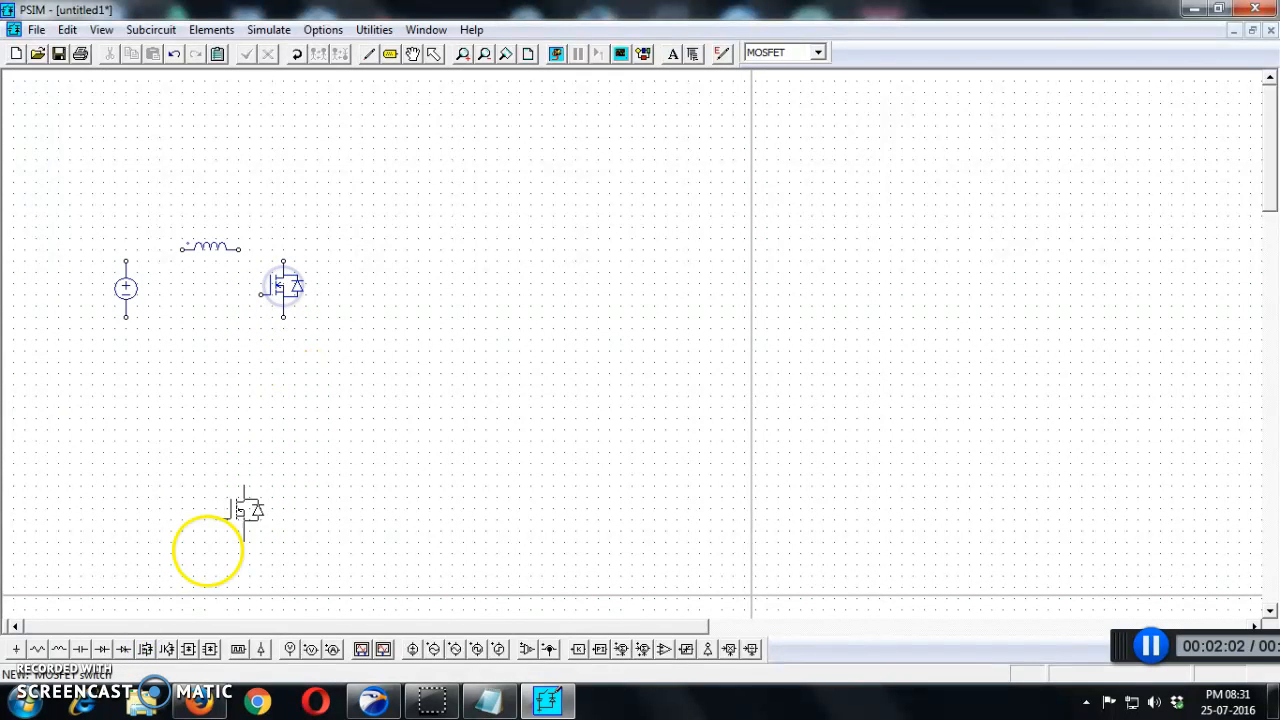
left_click(103, 651)
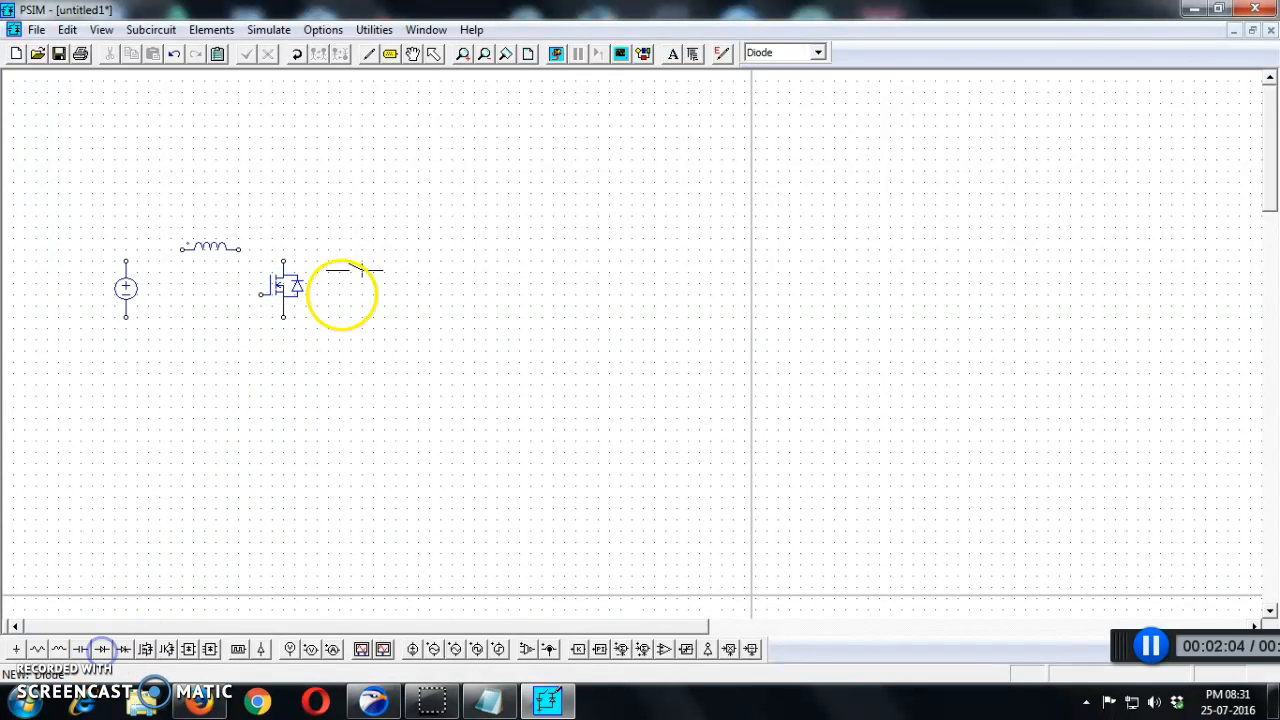
left_click(367, 248)
Step: Place a resistor, rotated to vertical, to the right of the diode
left_click(38, 649)
right_click(424, 318)
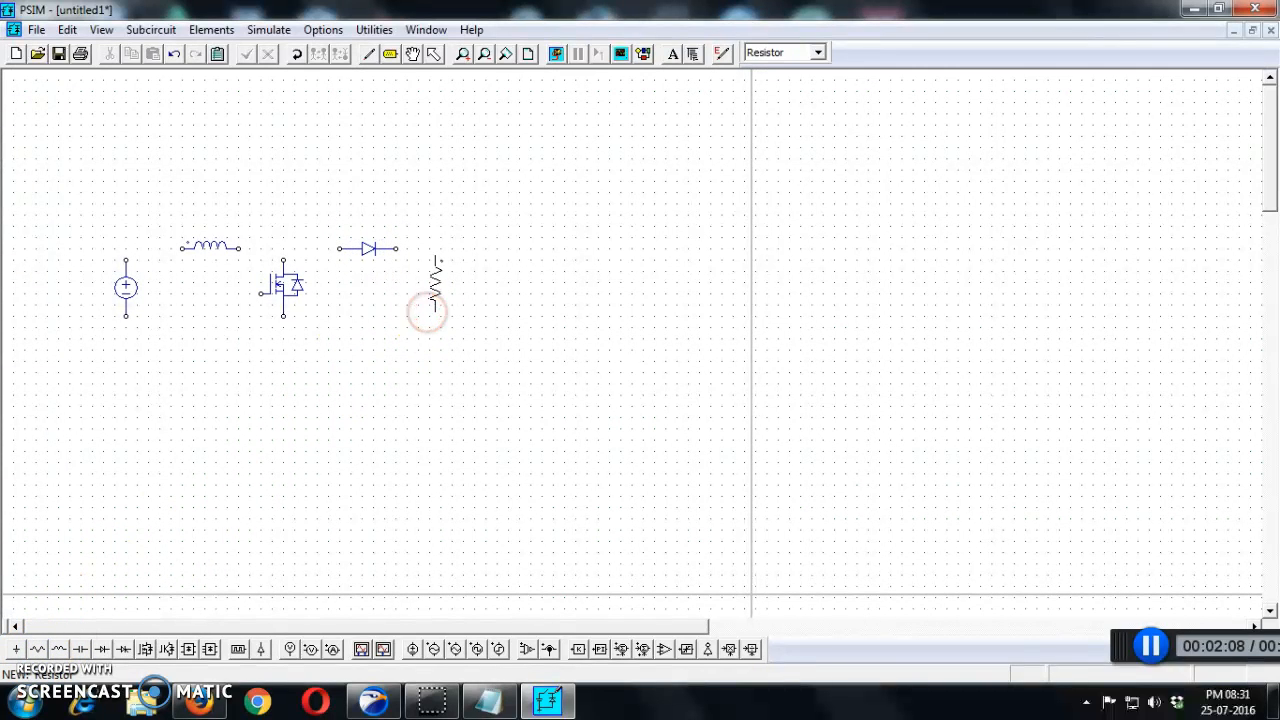
left_click(440, 288)
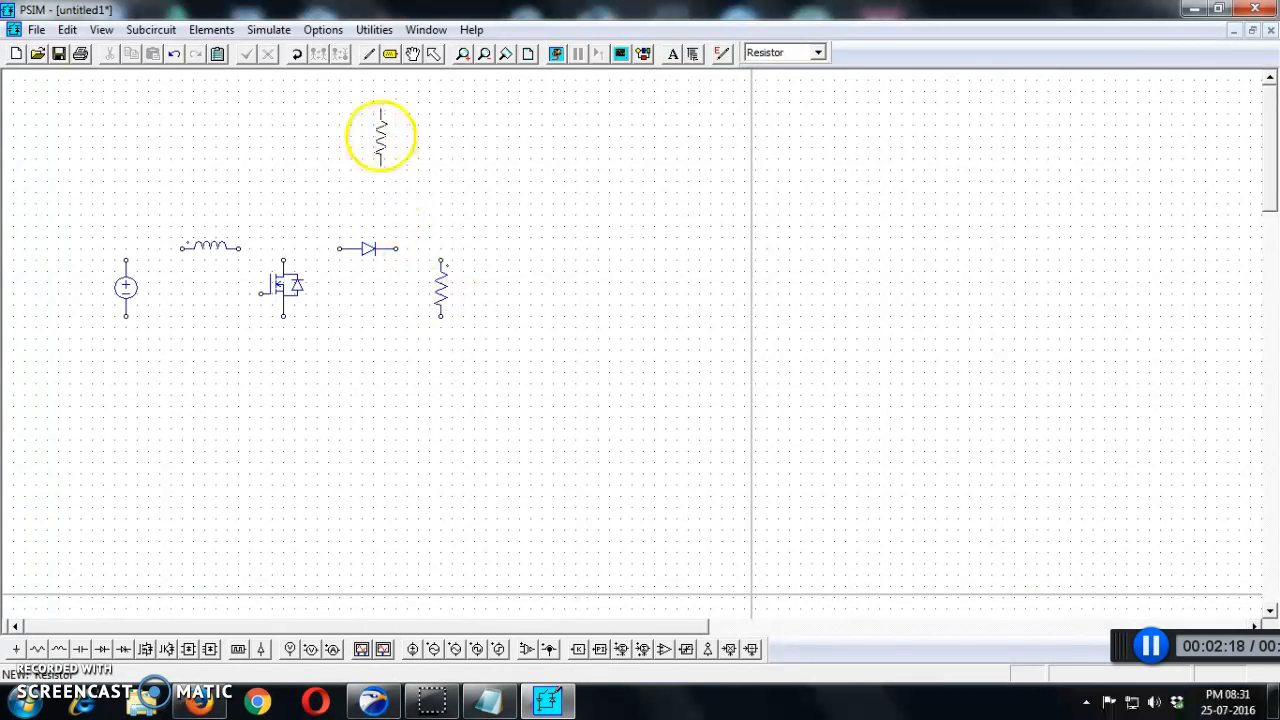
Step: Wire the source, inductor, diode and resistor in a loop, with the MOSFET between the inductor-diode node and the return line
left_click(369, 55)
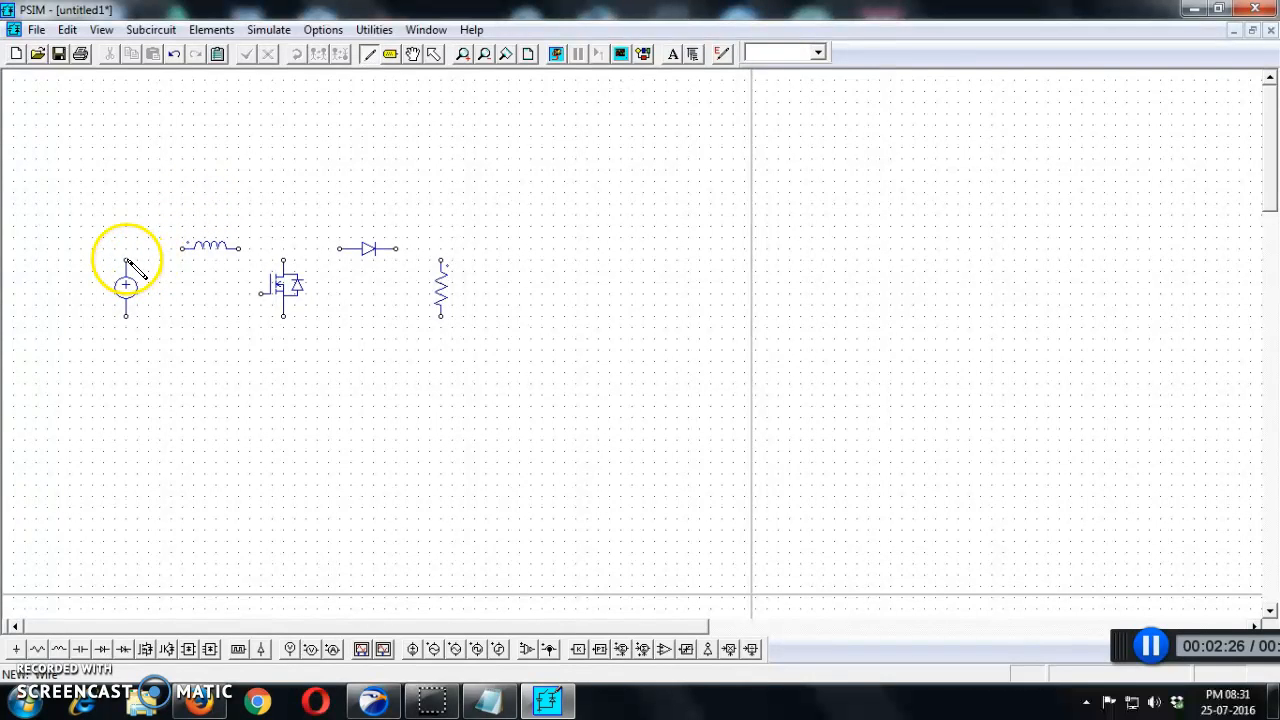
left_click_drag(126, 260, 181, 248)
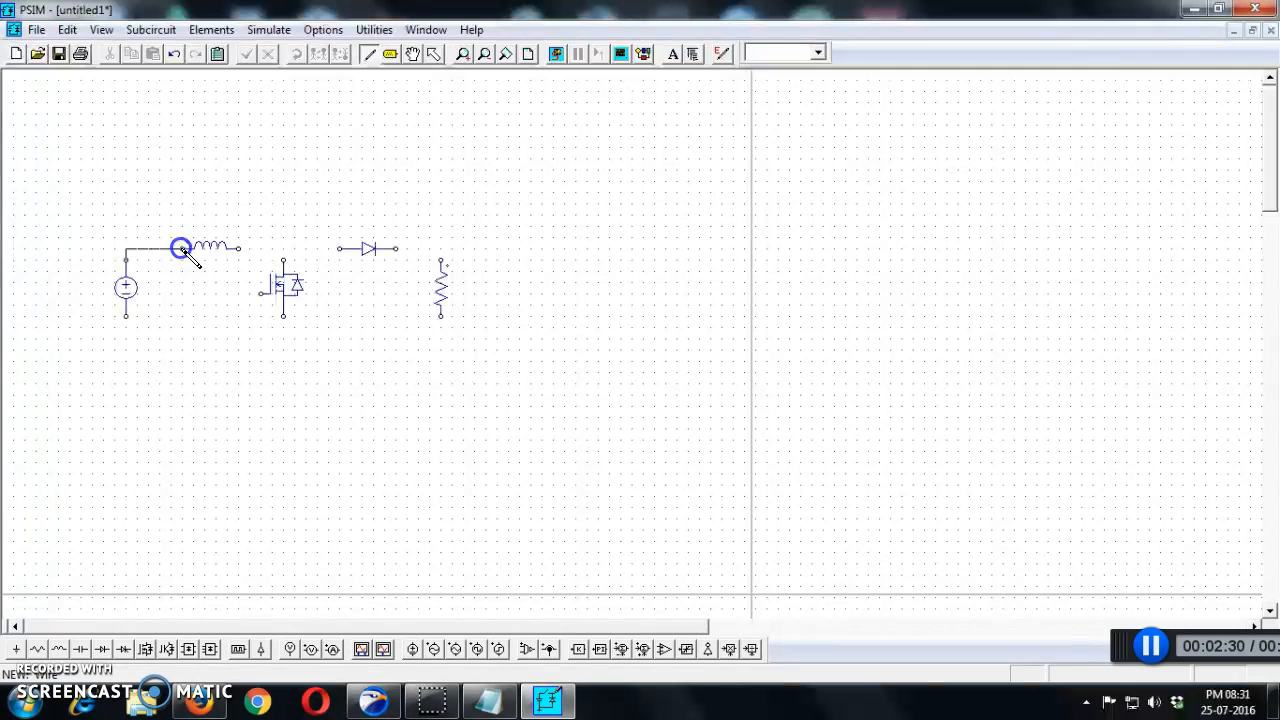
mouse_move(181, 248)
left_mouse_down()
mouse_move(280, 264)
mouse_move(314, 249)
mouse_move(283, 248)
left_mouse_up()
left_click_drag(395, 256, 440, 260)
left_click_drag(441, 316, 127, 317)
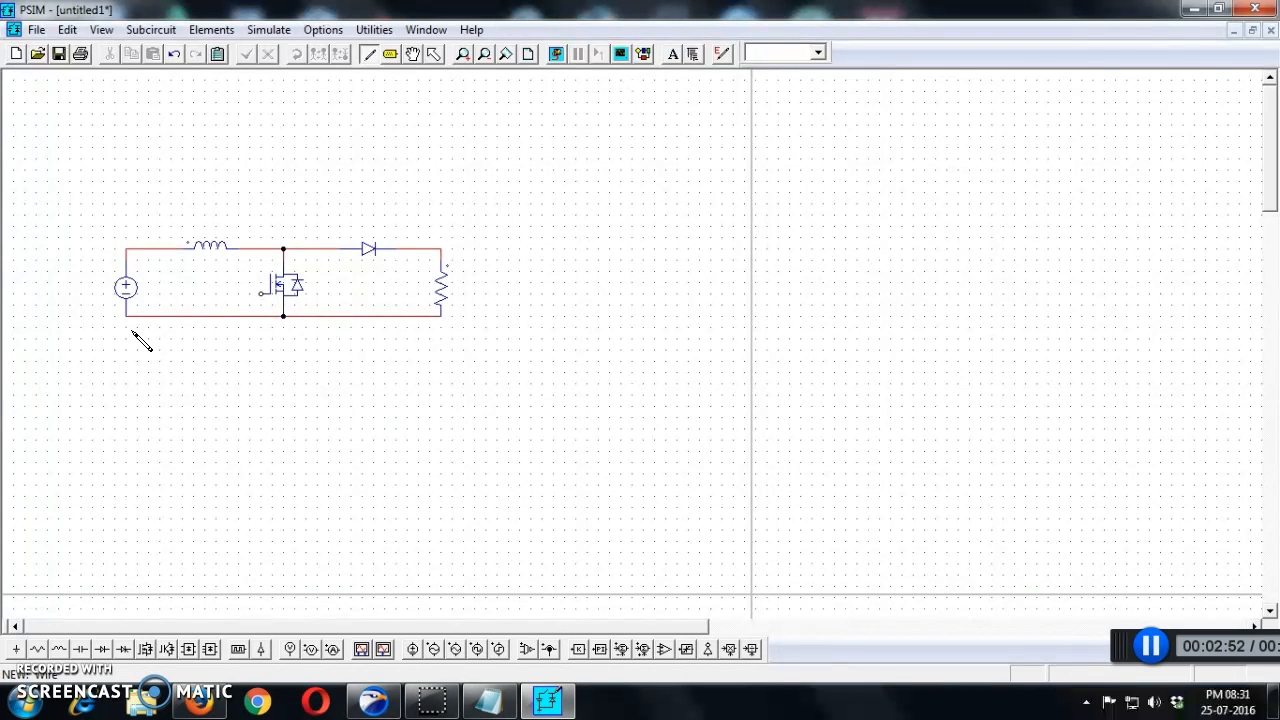
key("Escape")
Step: Review the DC voltage source's name and amplitude parameters
left_click(127, 293)
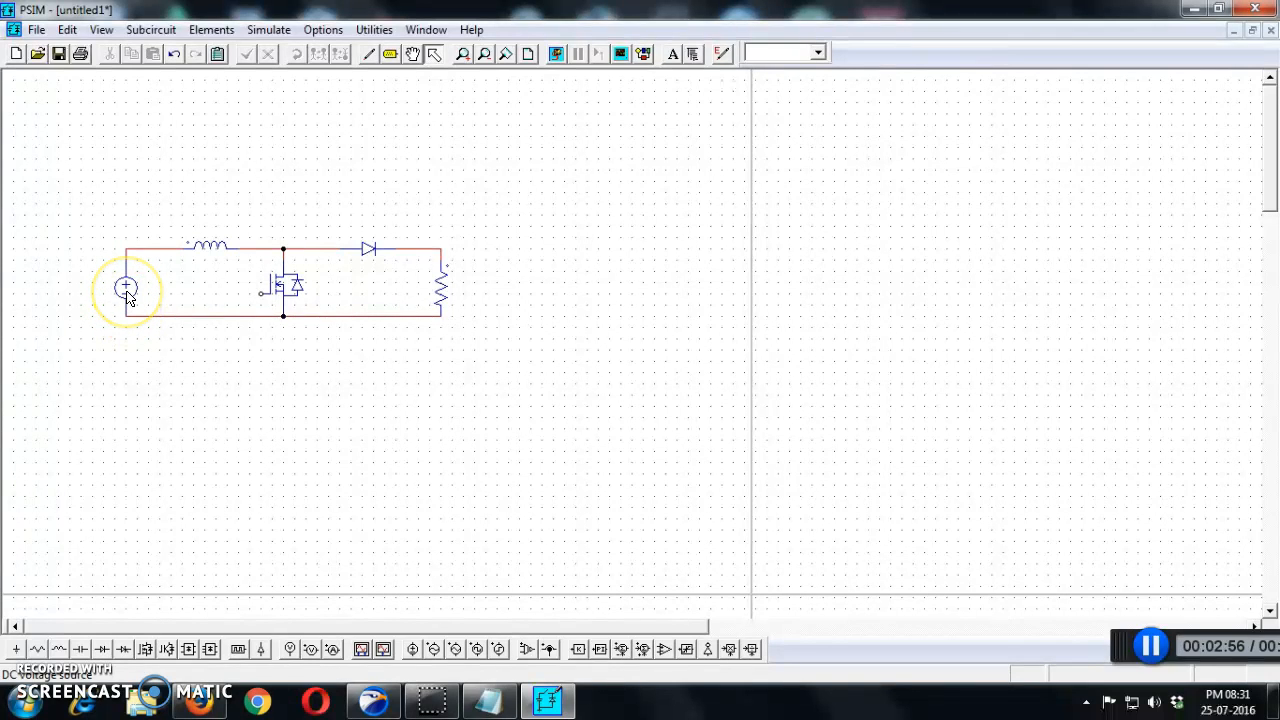
double_click(127, 293)
left_click(270, 226)
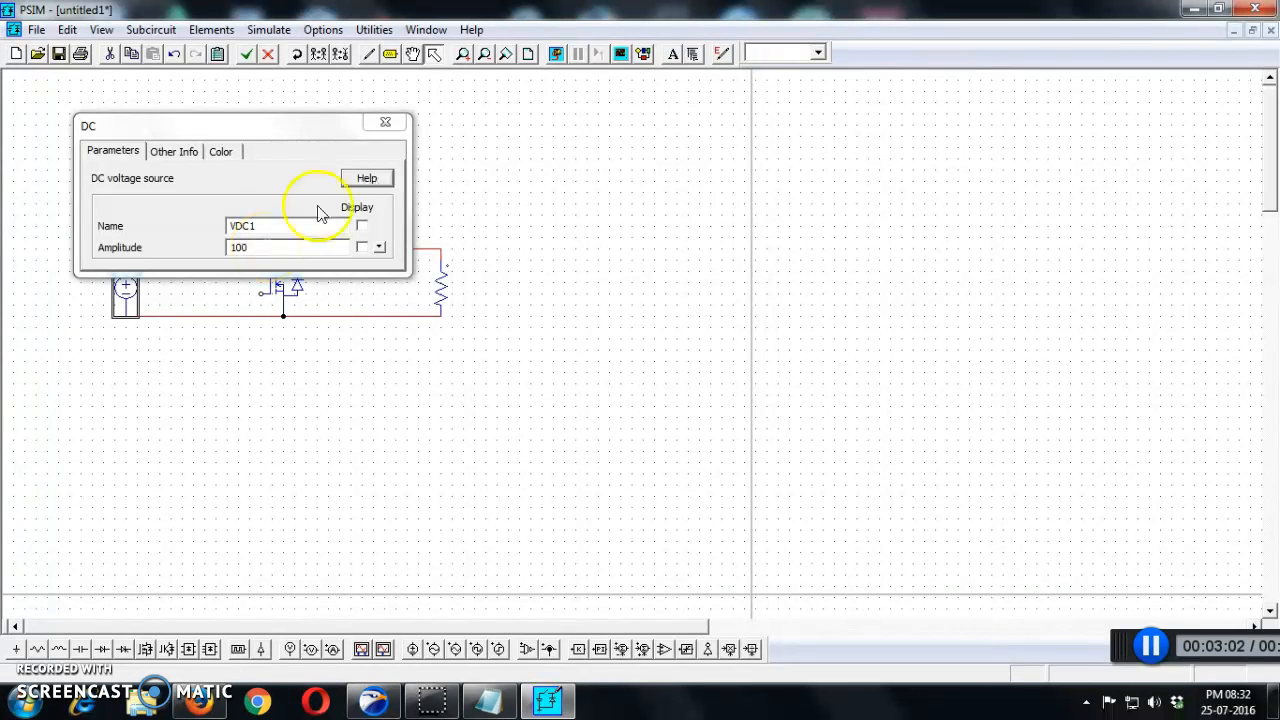
left_click(383, 124)
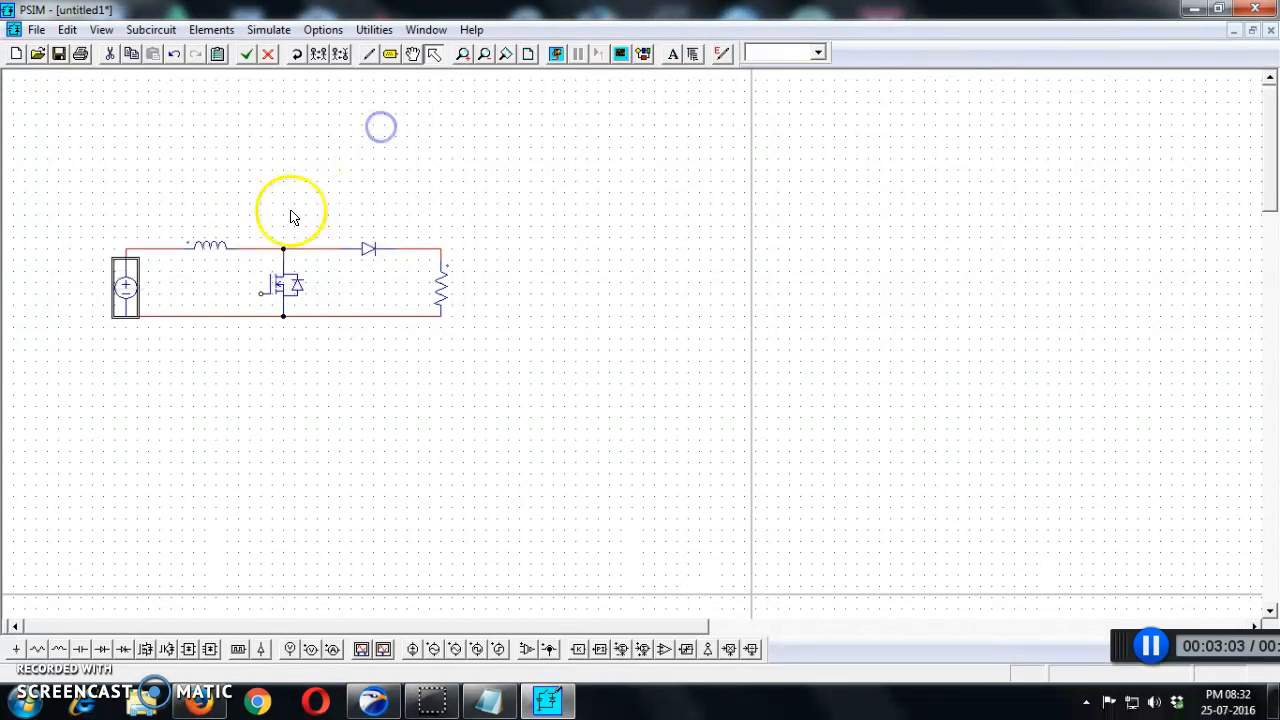
Step: Set the inductor's inductance to 200u and display its name on the schematic
double_click(210, 248)
left_click(240, 246)
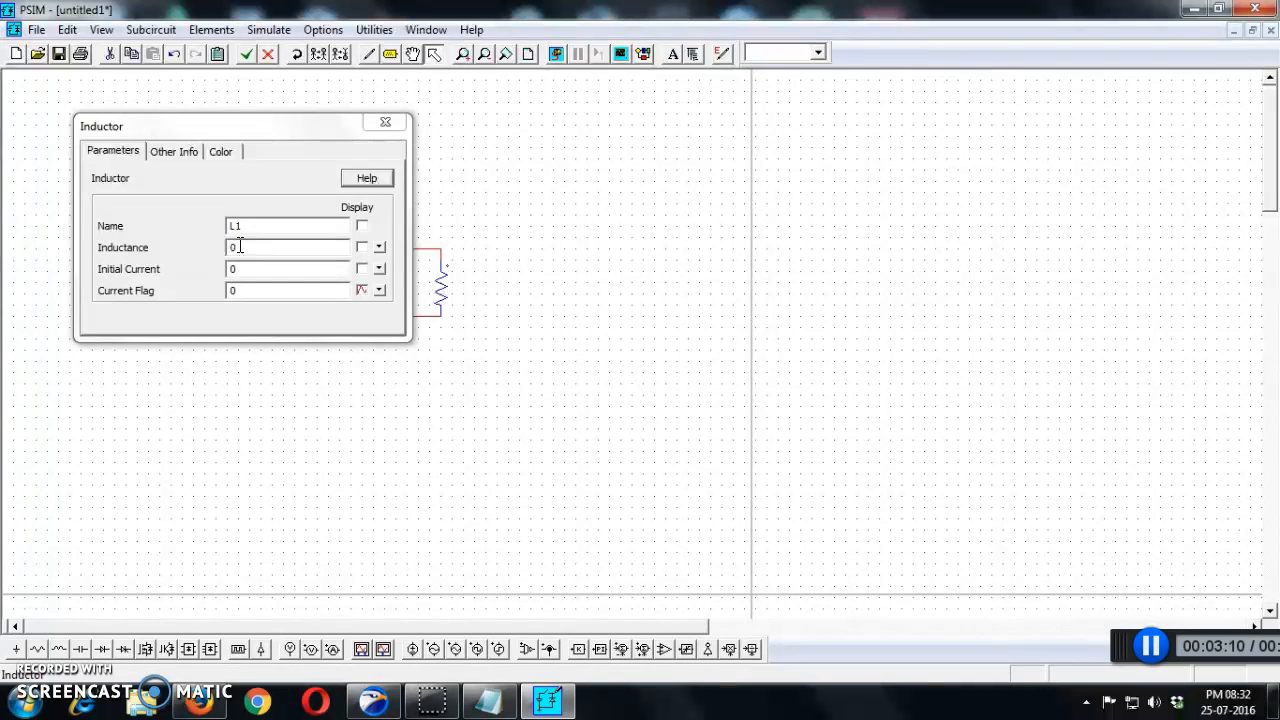
left_click_drag(240, 247, 209, 262)
type("200u")
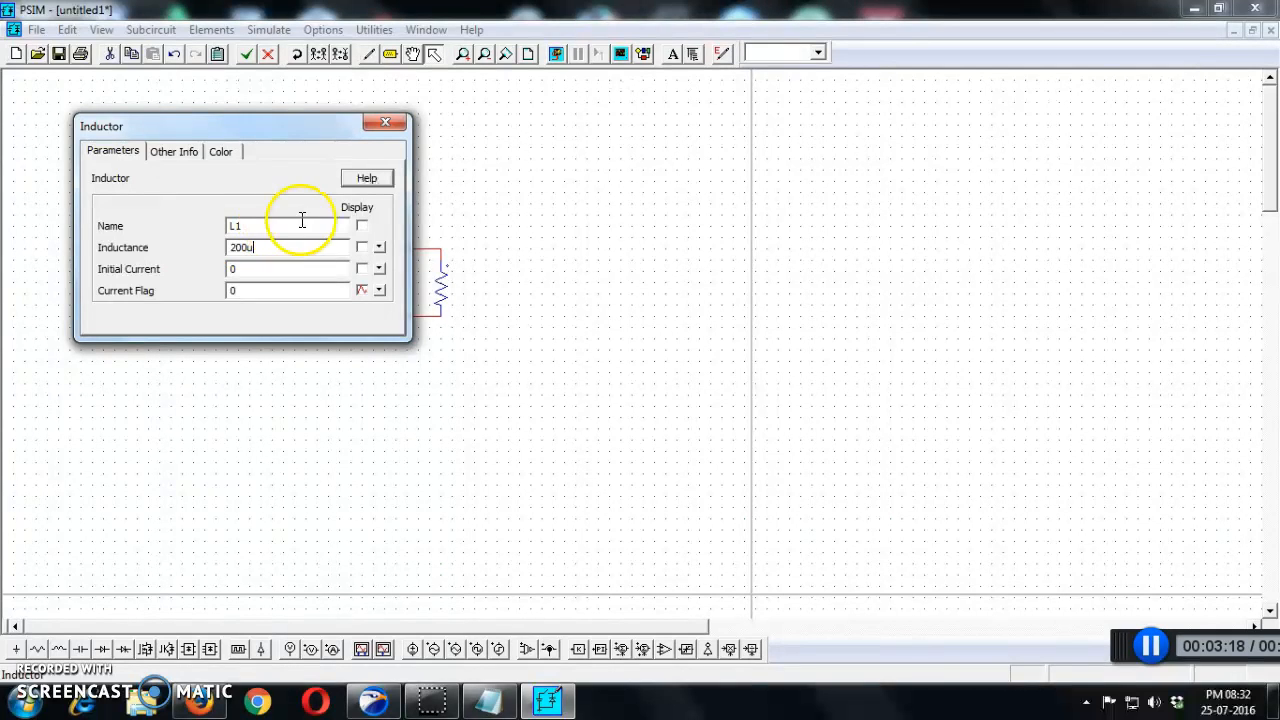
left_click(362, 228)
left_click(400, 124)
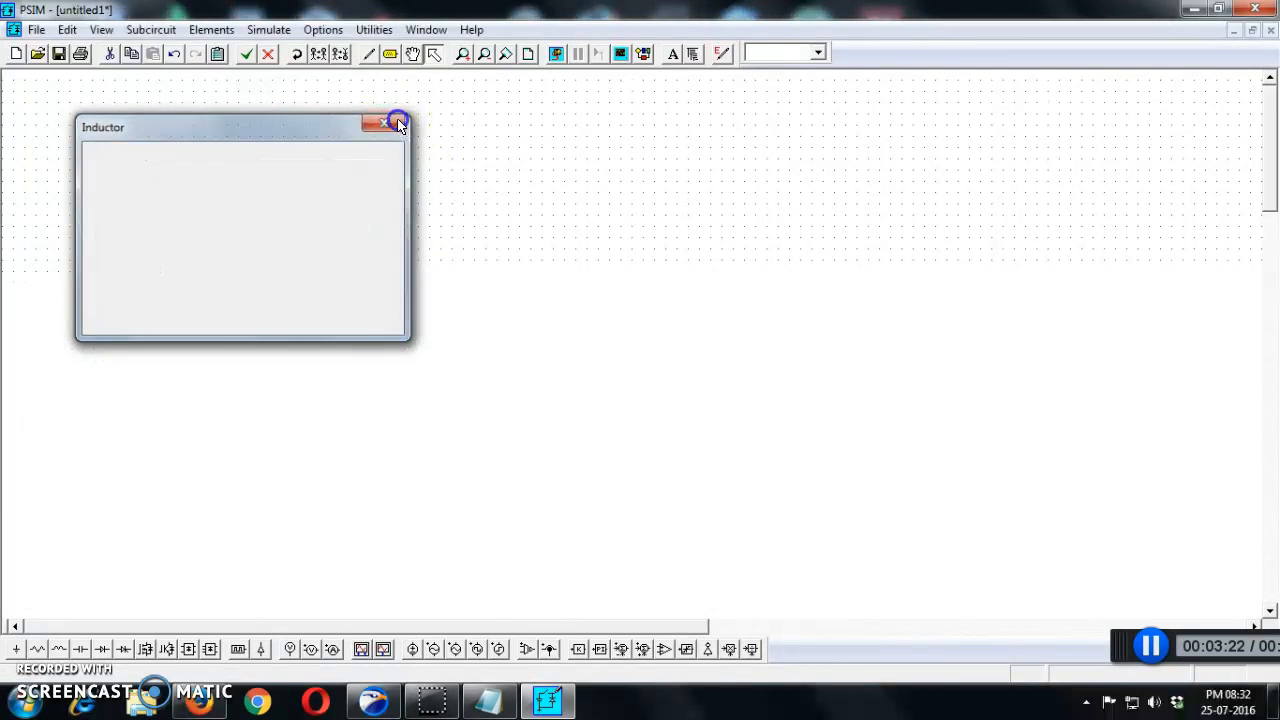
left_click(220, 275)
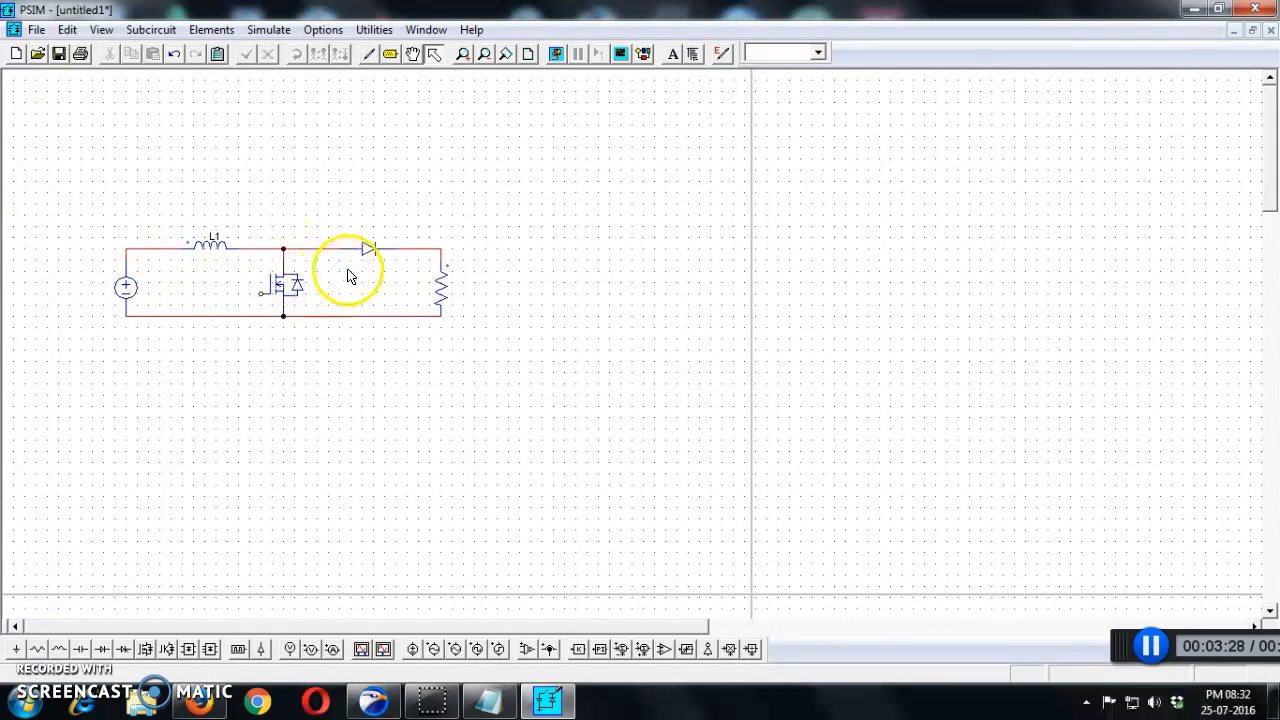
Step: Display the load resistor's name on the schematic
double_click(438, 282)
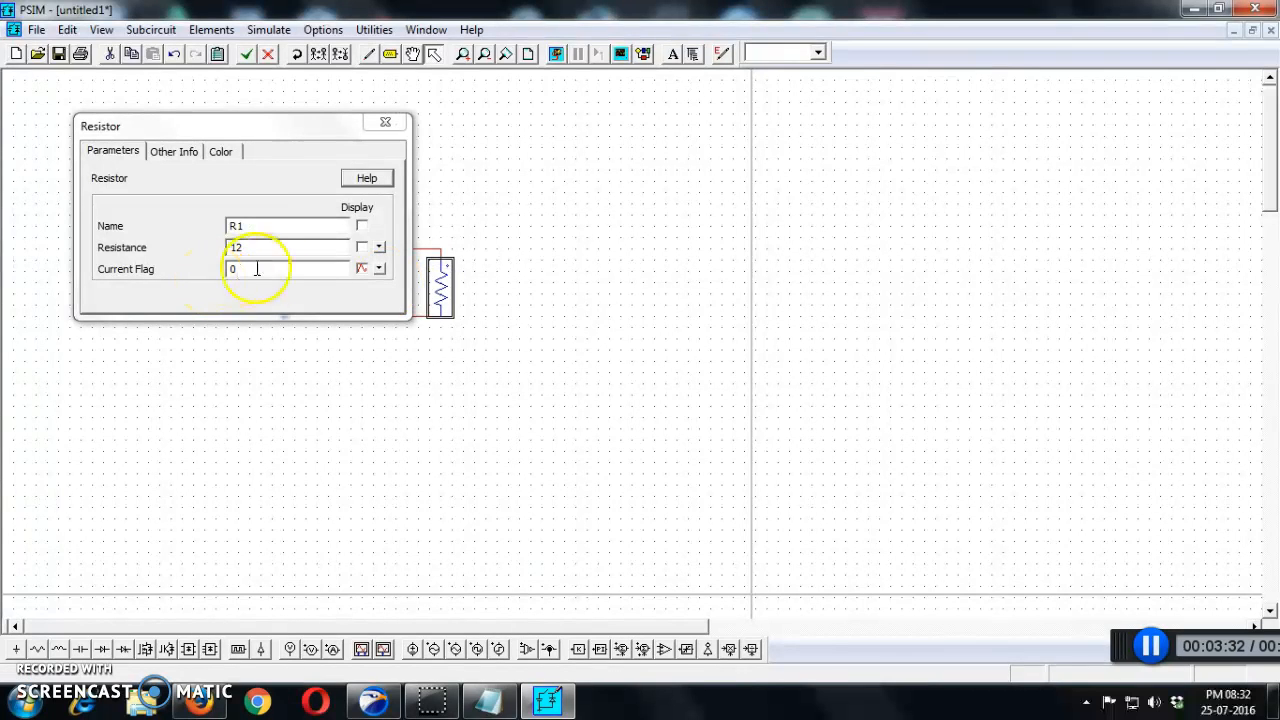
left_click(362, 227)
left_click(386, 122)
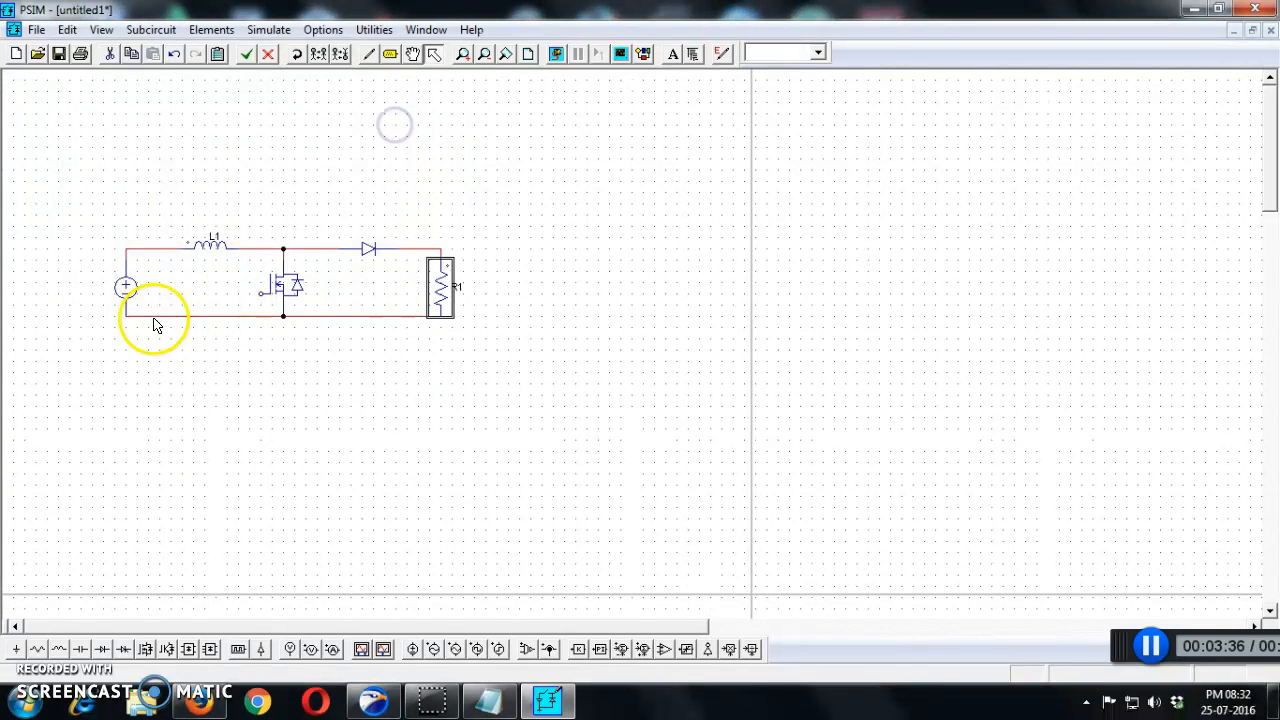
Step: Display the DC voltage source's name on the schematic
double_click(125, 288)
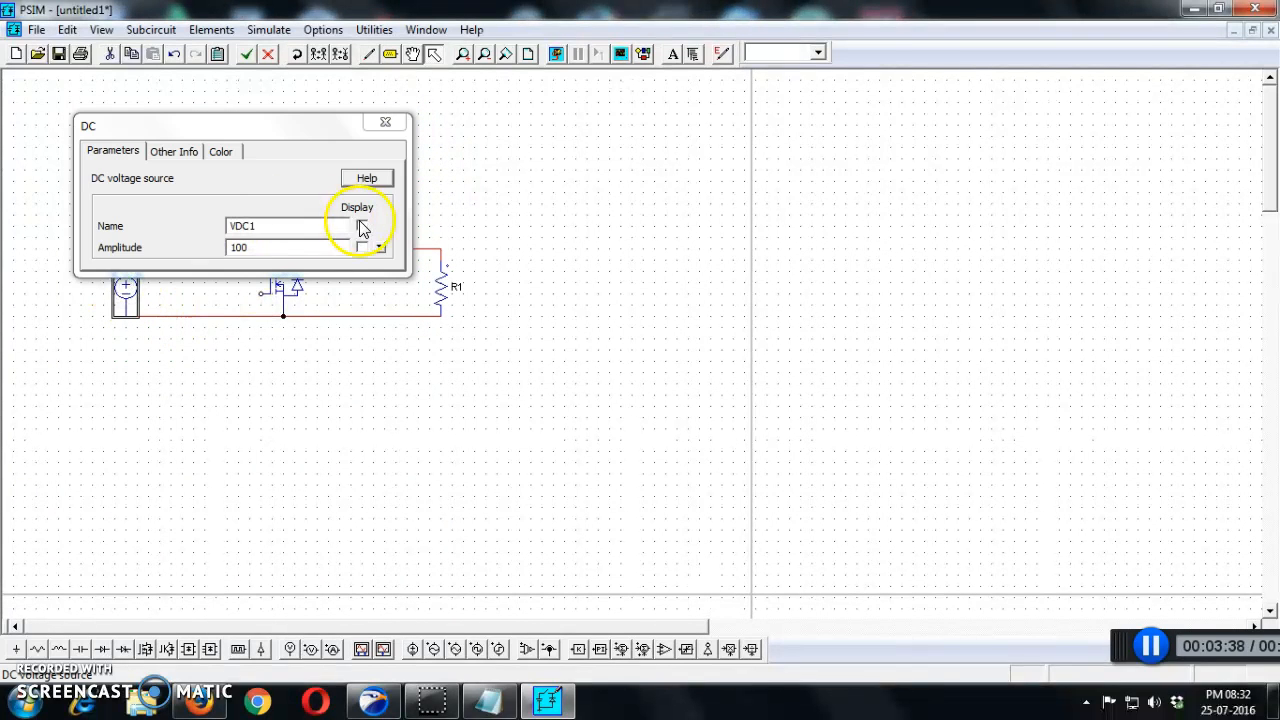
left_click(362, 227)
left_click(386, 122)
left_click(388, 355)
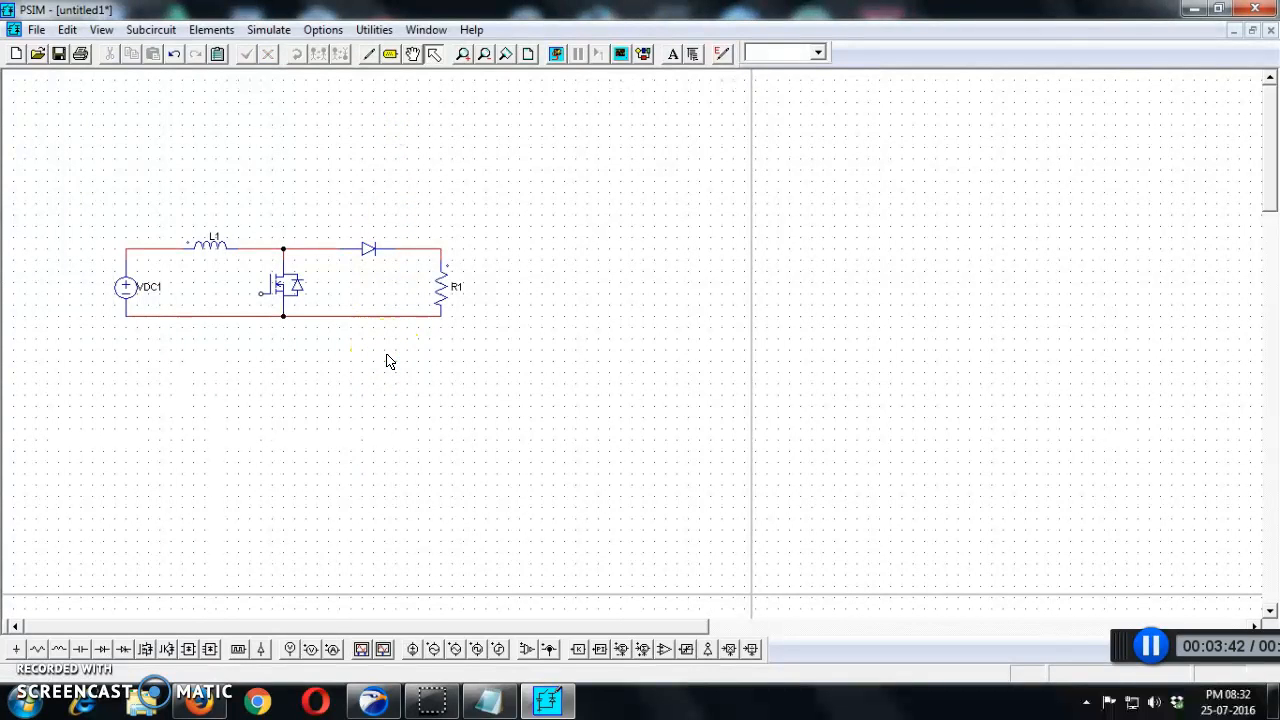
Step: Display the MOSFET's name on the schematic
double_click(286, 284)
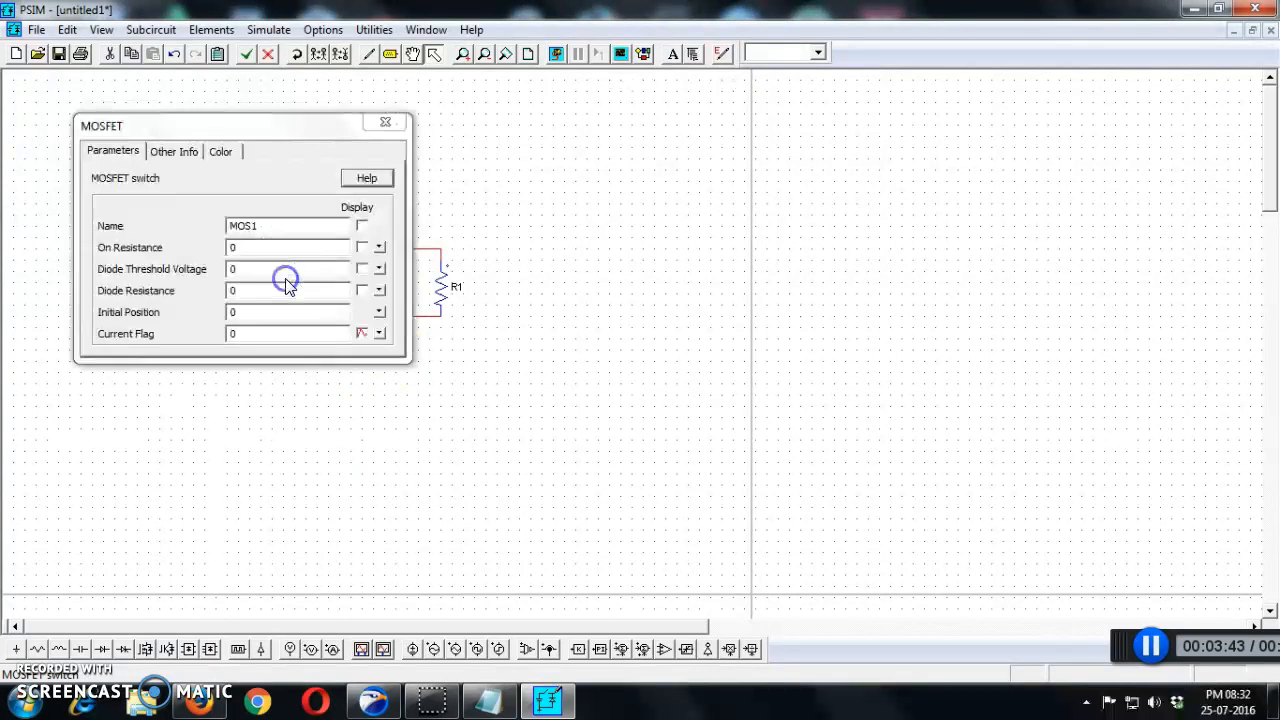
left_click(362, 226)
left_click(386, 122)
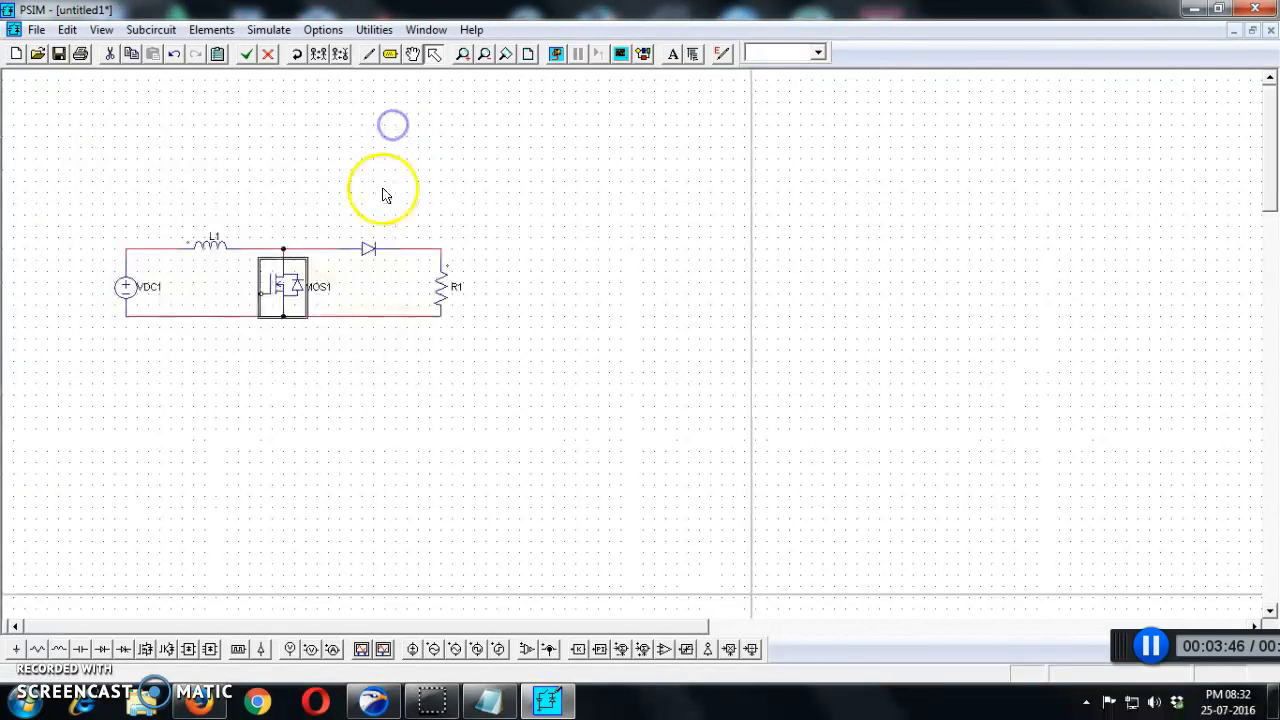
left_click(261, 381)
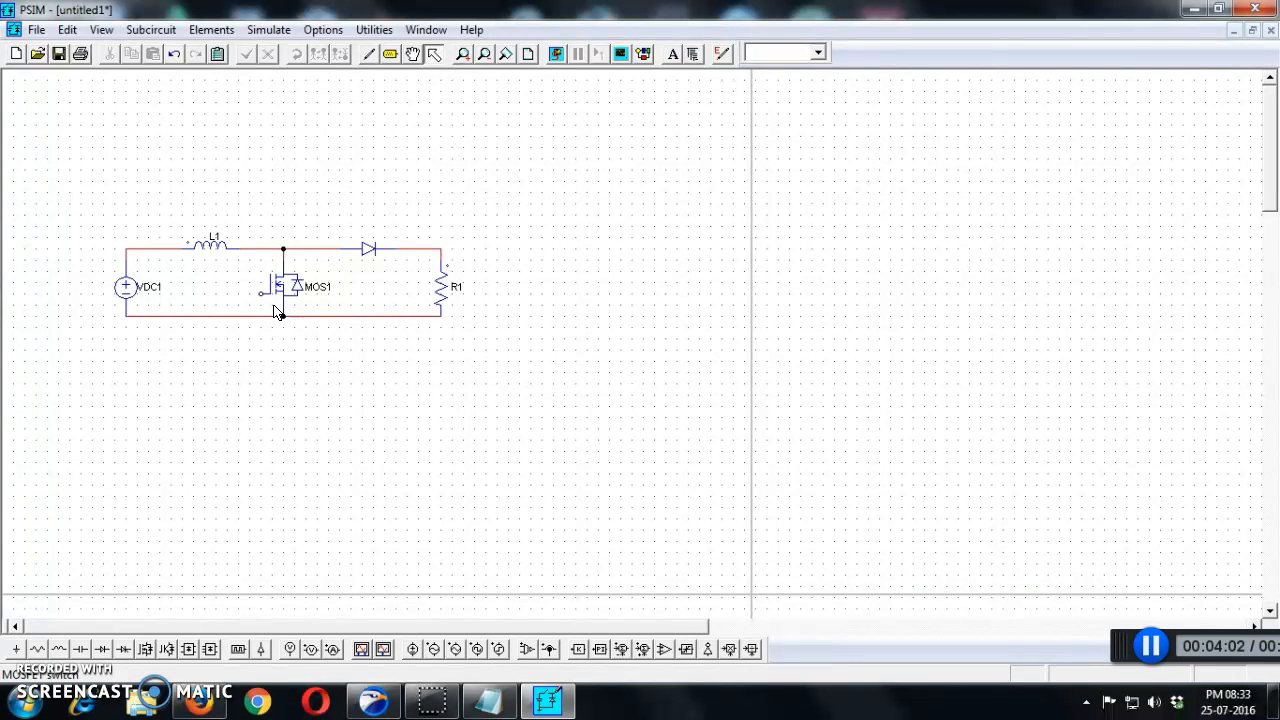
Step: Place a gating block at the MOSFET's gate and move it slightly away so a short wire connects them
left_click(279, 314)
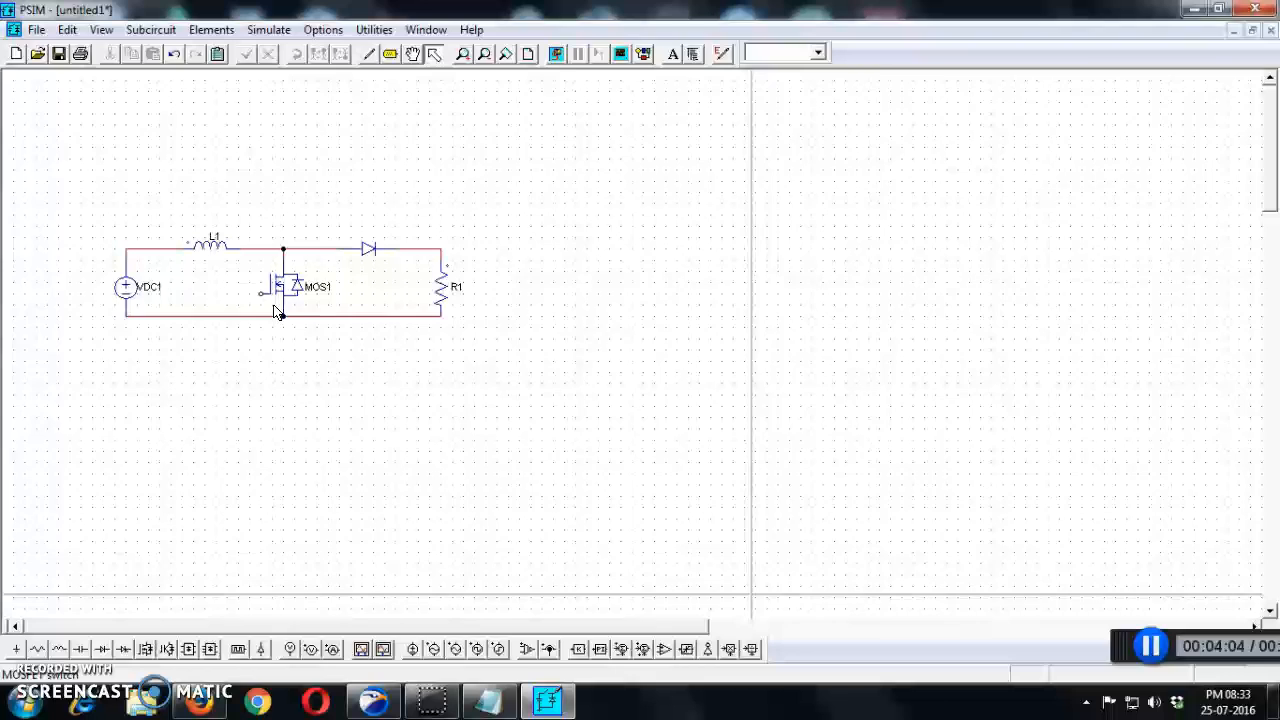
left_click(240, 648)
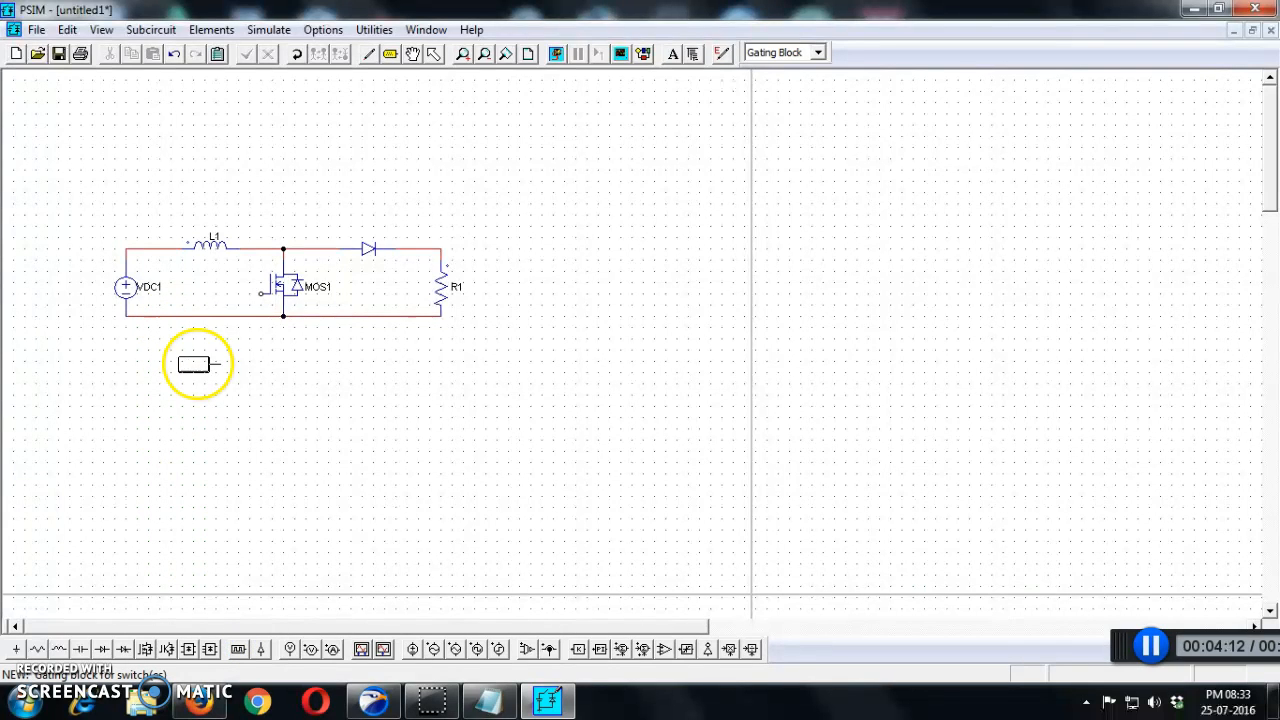
left_click(214, 361)
left_click_drag(214, 361, 235, 293)
left_click(235, 293)
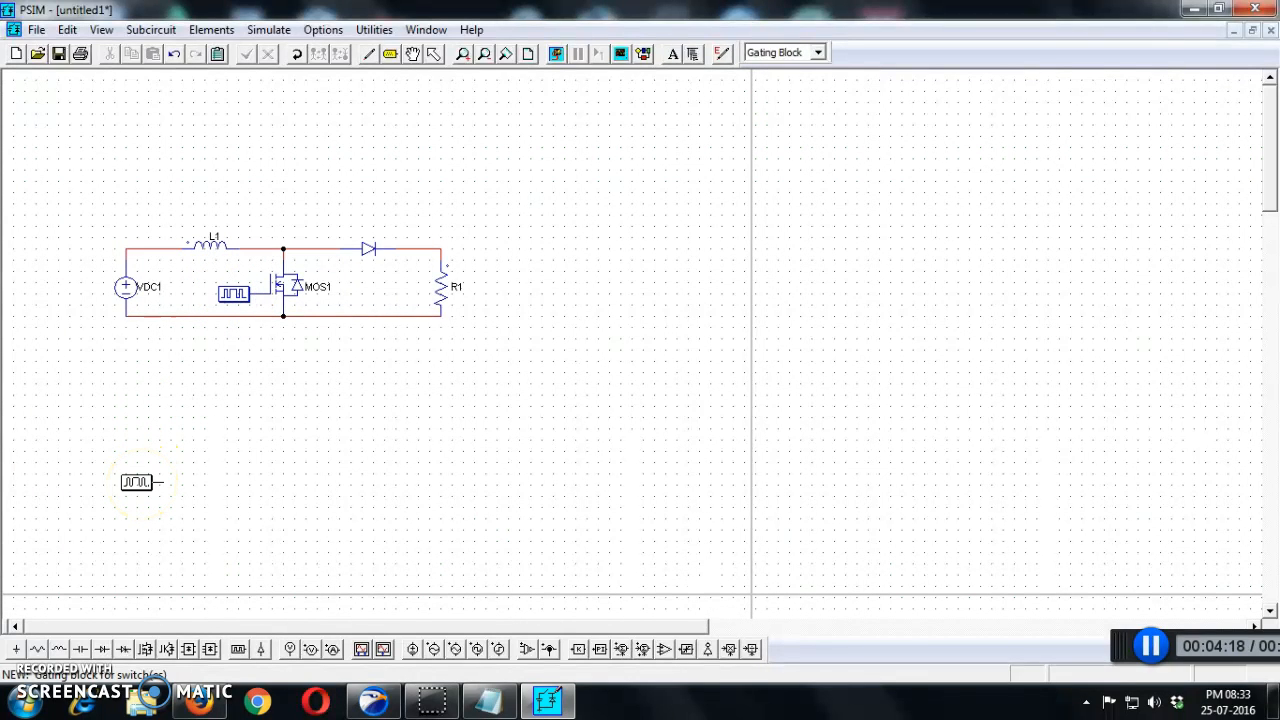
key("Escape")
left_click(238, 291)
left_click_drag(235, 291, 214, 292)
left_click(257, 385)
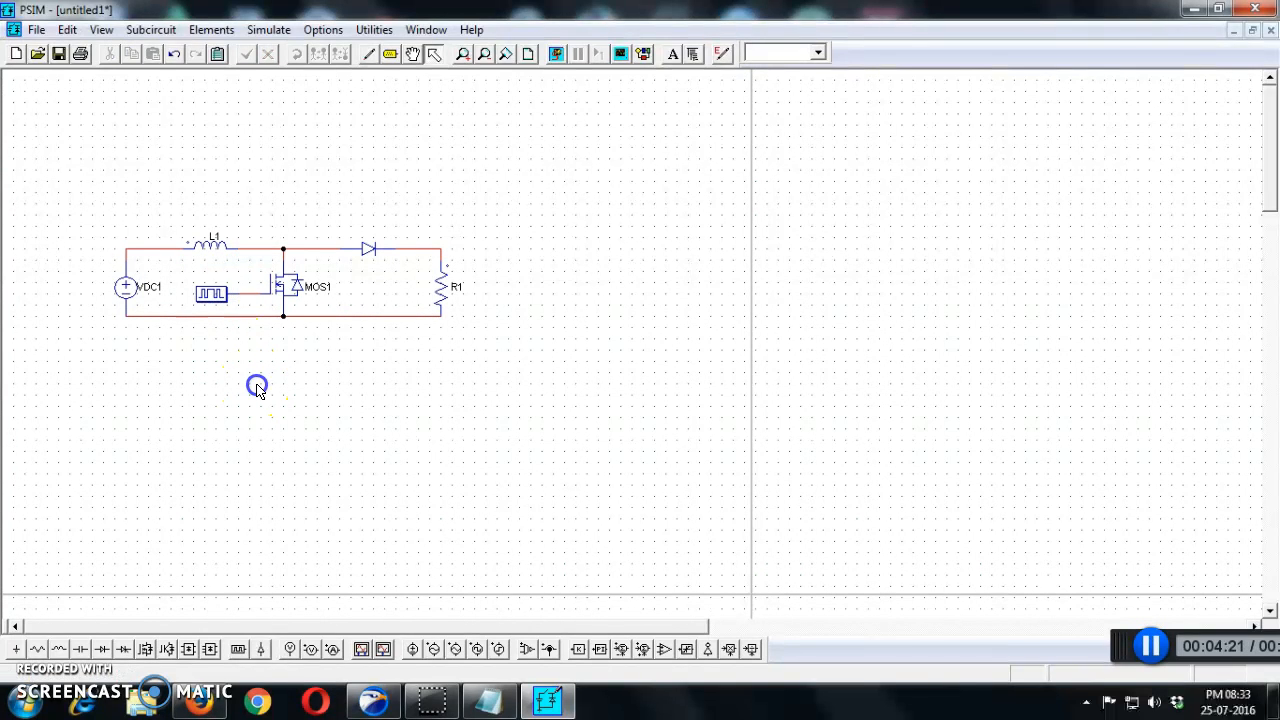
Step: Review the gating block's frequency, number of points and switching points
double_click(213, 295)
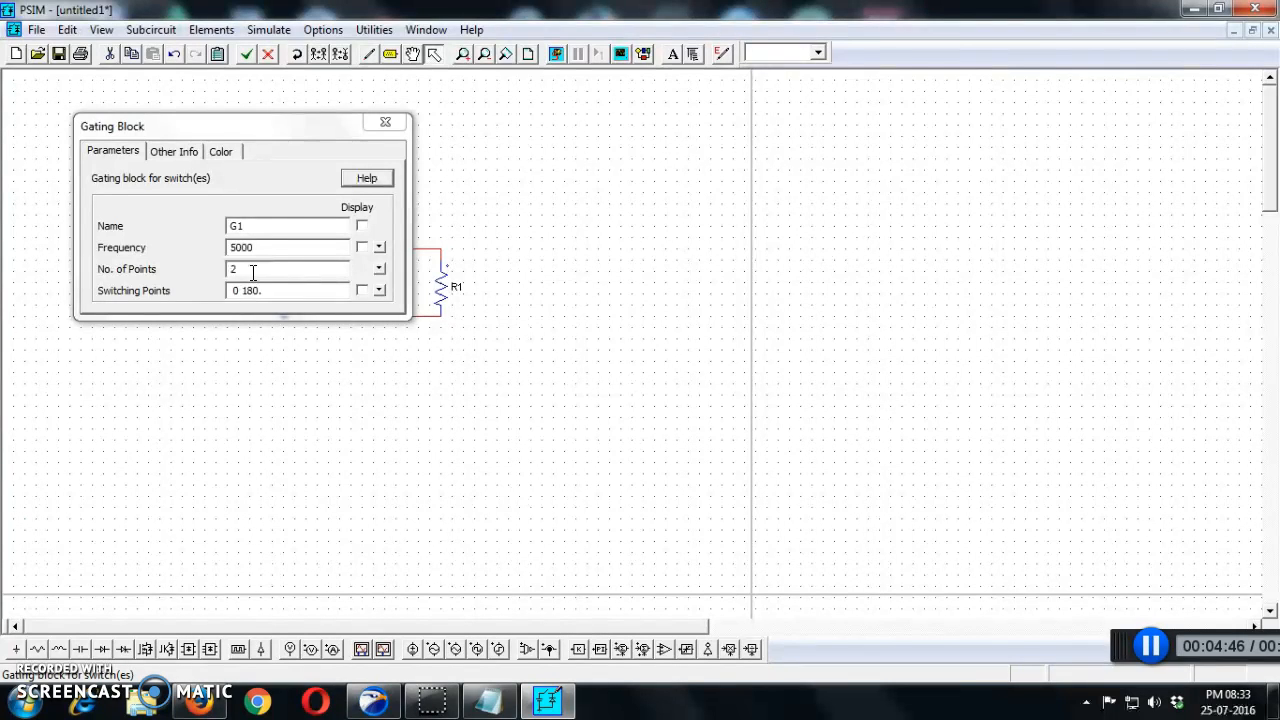
mouse_move(242, 271)
left_mouse_down()
mouse_move(211, 271)
mouse_move(226, 280)
left_mouse_up()
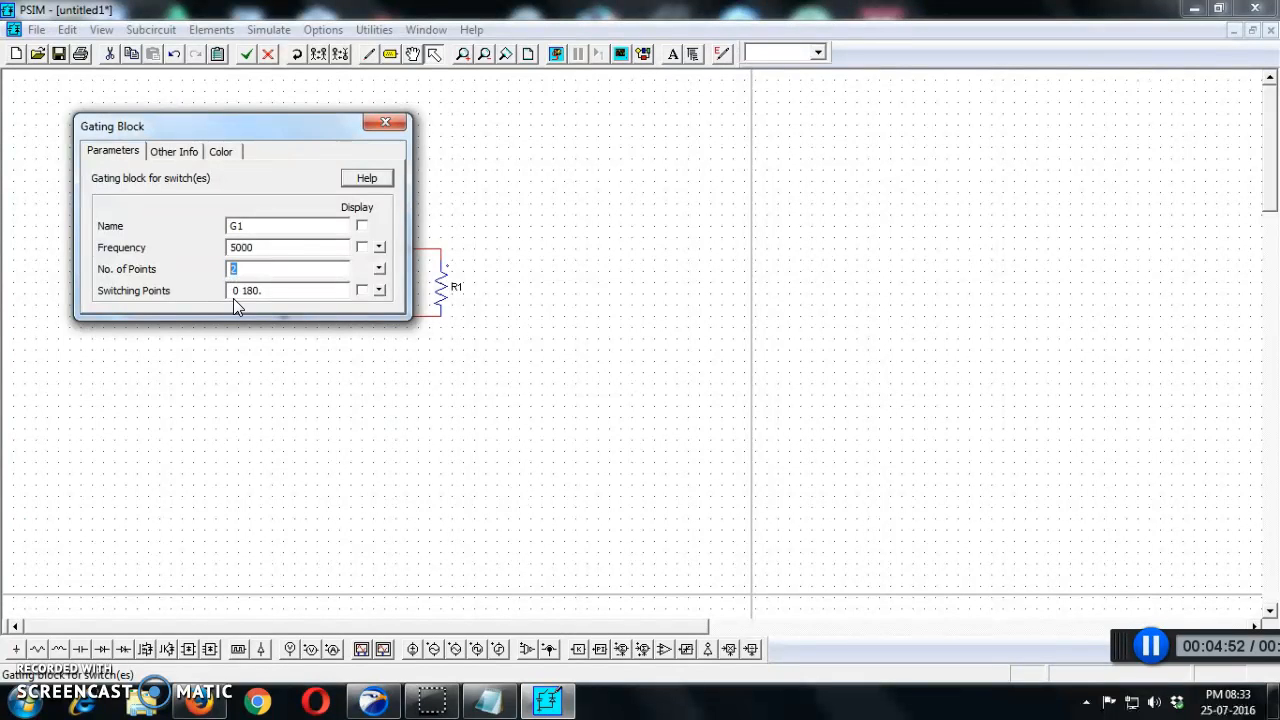
left_click(258, 290)
left_click(233, 291)
left_click(241, 292)
left_click(250, 291)
left_click(372, 122)
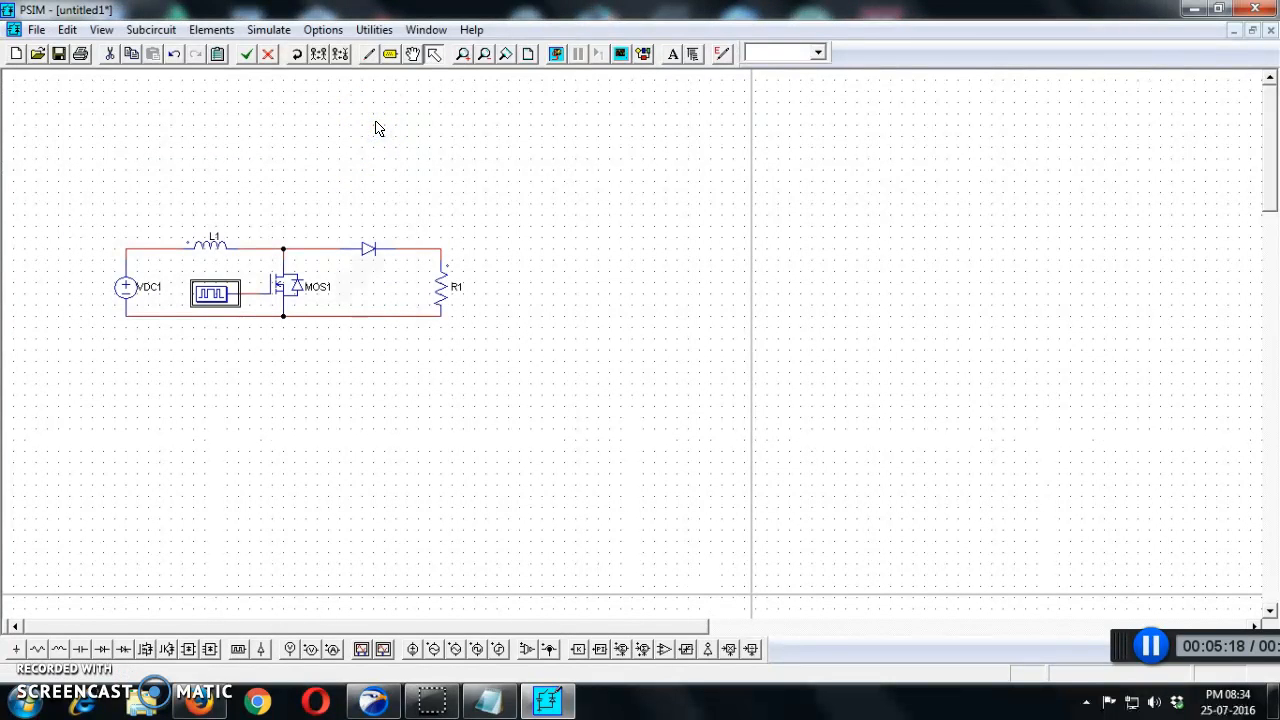
Step: Place a ground symbol at the DC voltage source's negative terminal
left_click(17, 650)
left_click(128, 326)
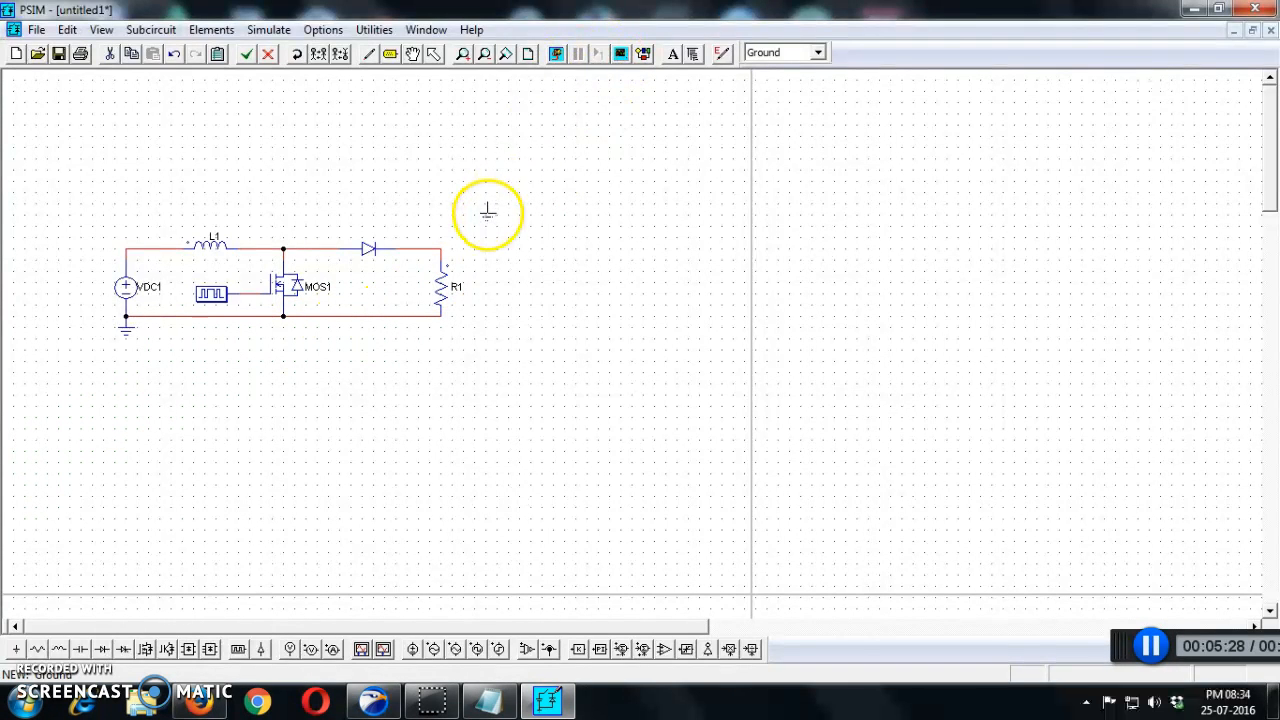
key("Escape")
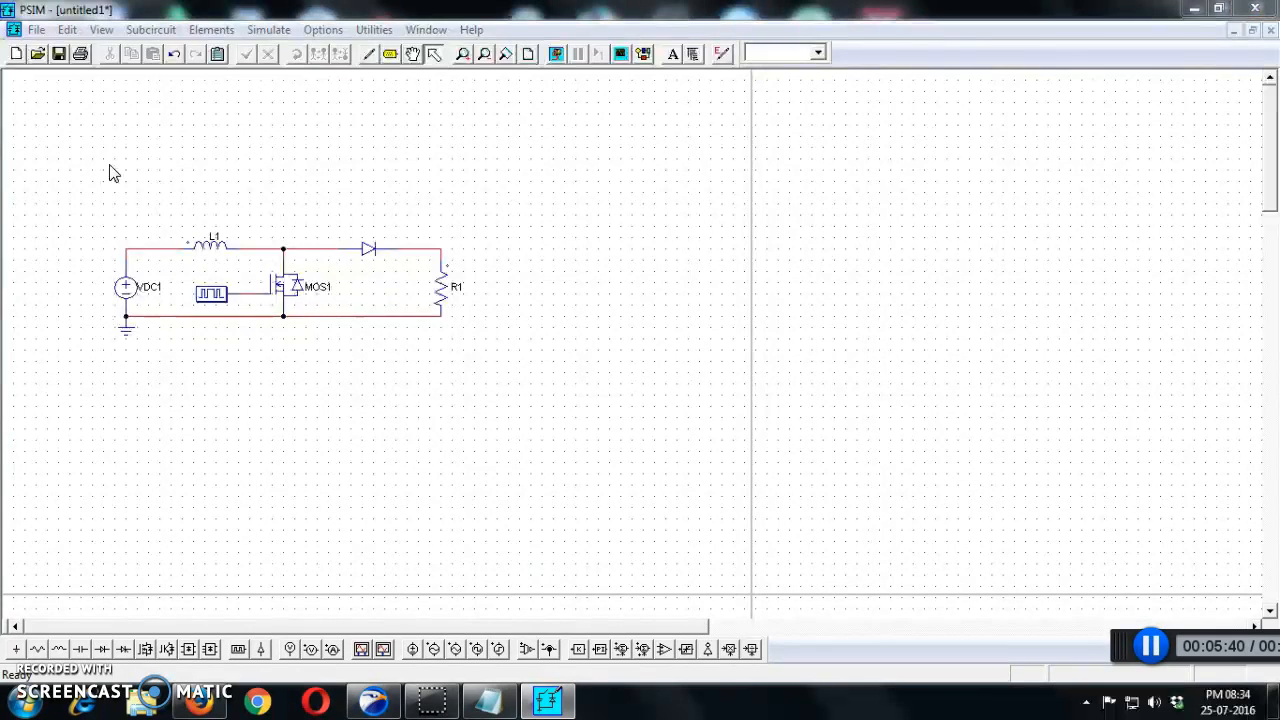
Step: Save the schematic to the Desktop as boost_conv1
key("ctrl+s")
left_click(333, 258)
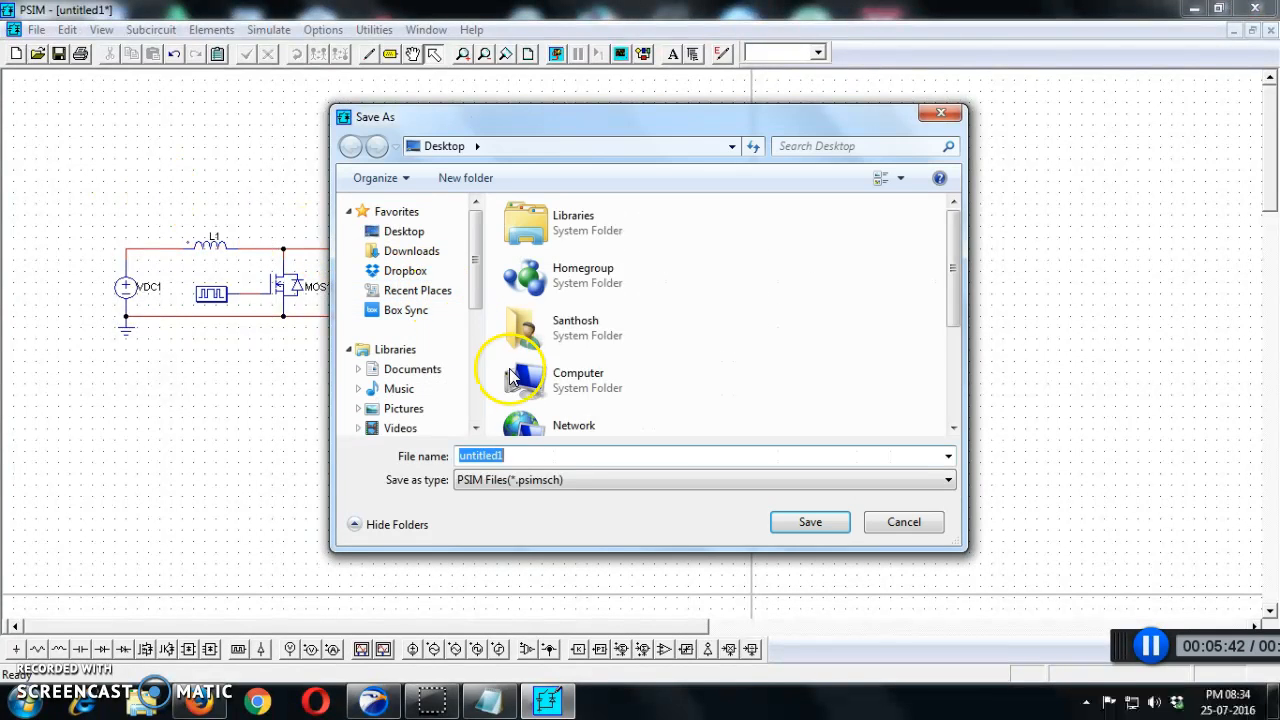
type("b")
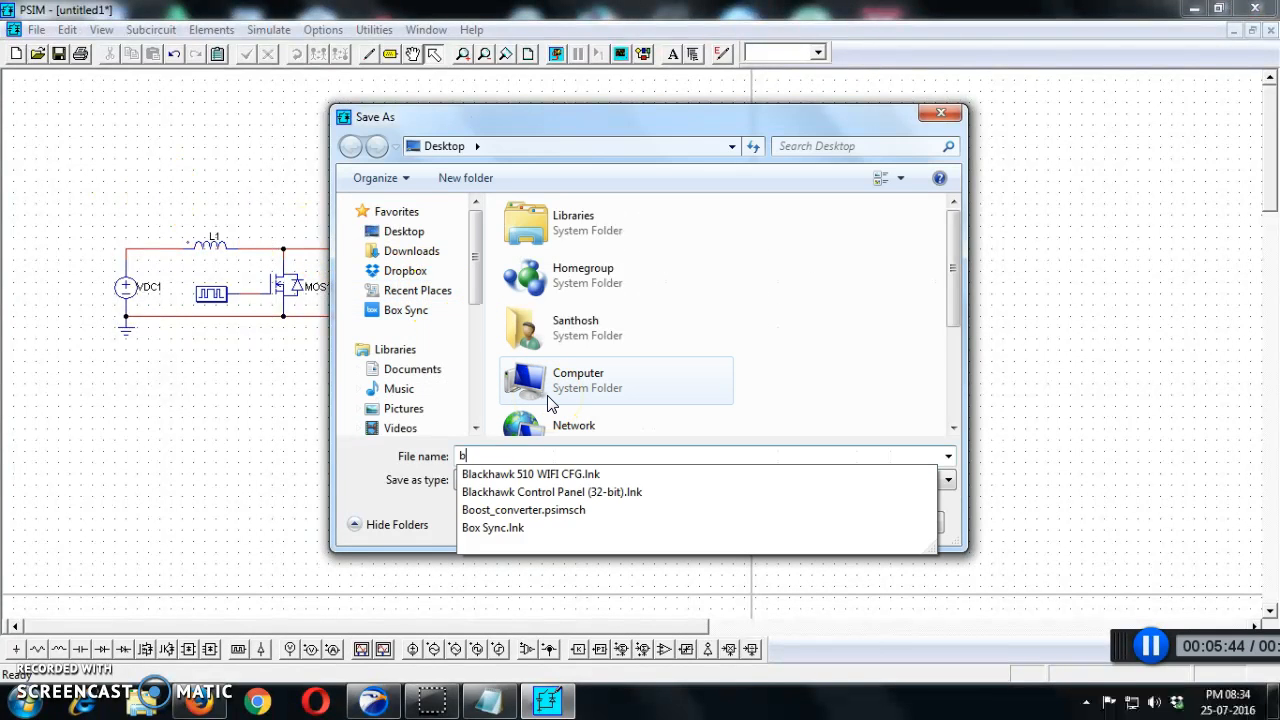
type("oost_con")
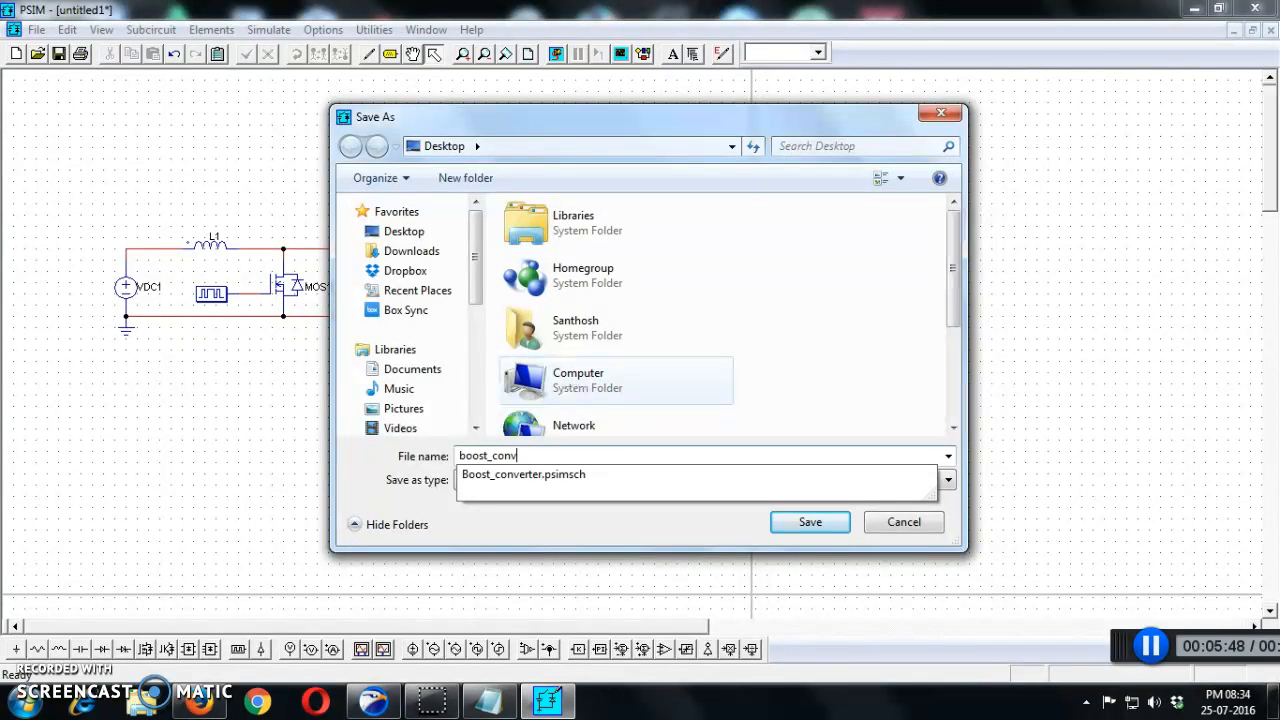
type("v1")
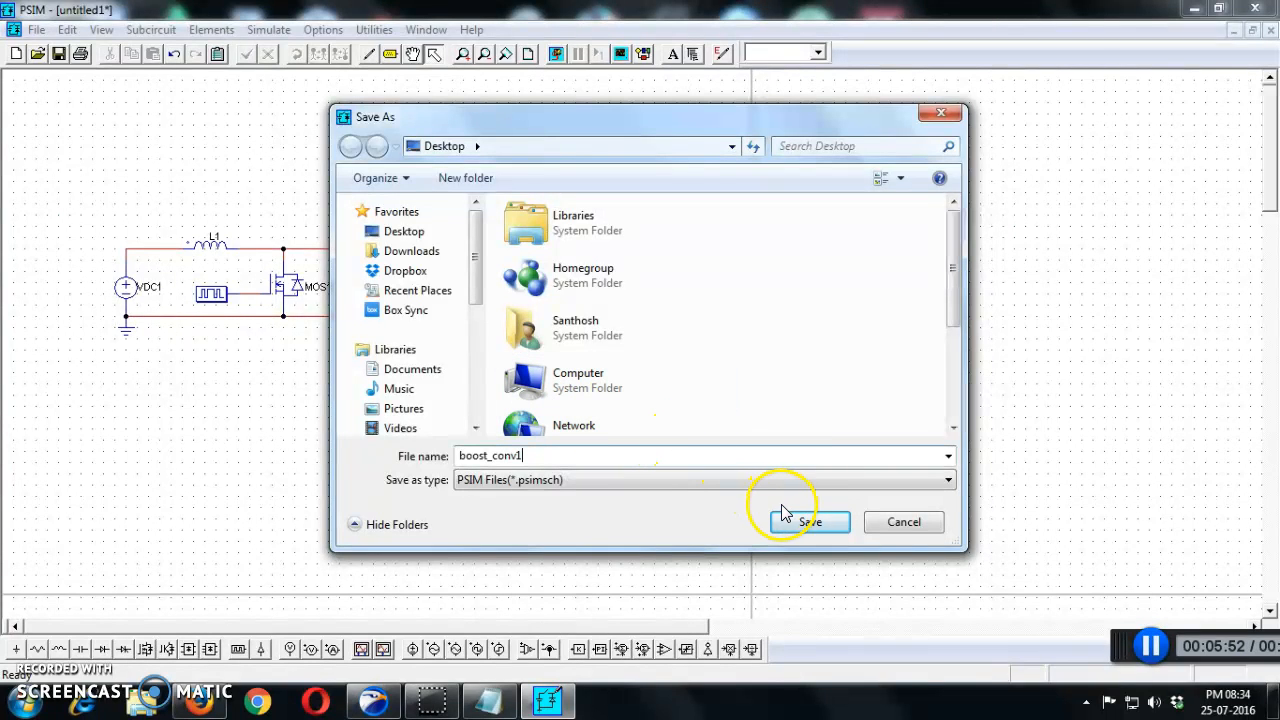
left_click(808, 524)
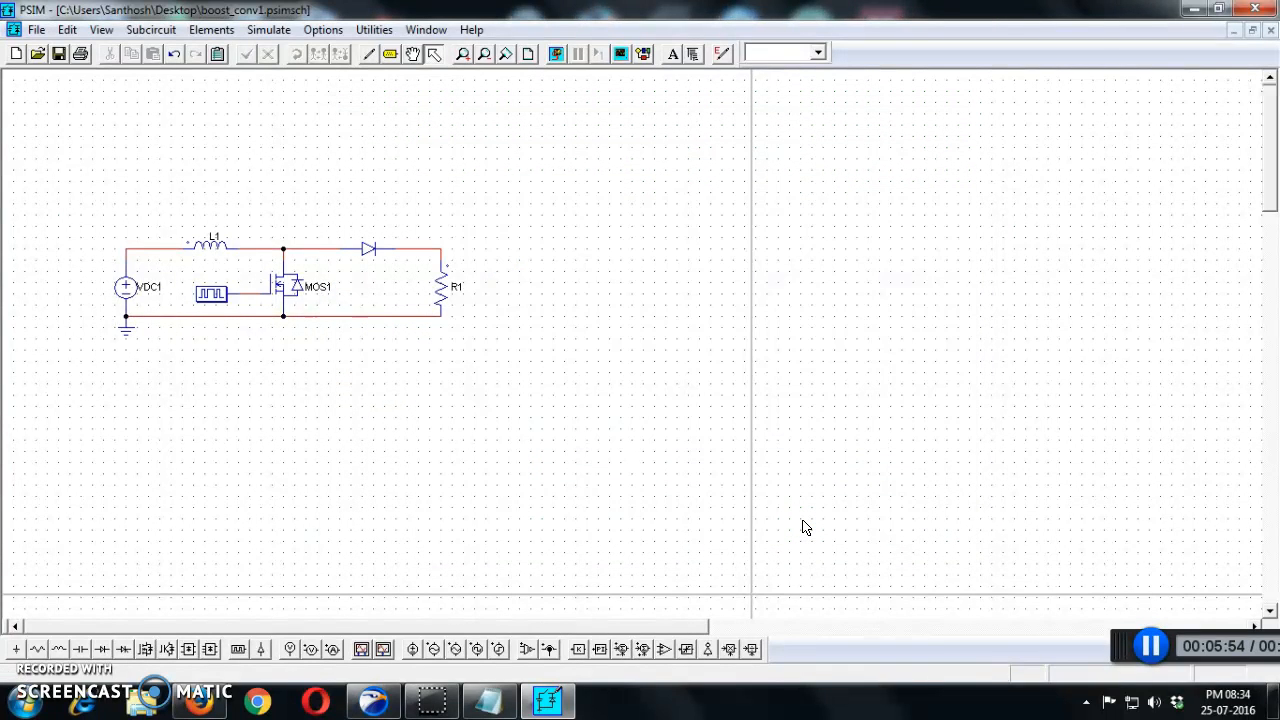
Step: Place node-to-ground voltage probes on the DC source's positive node and on the load resistor's upper node
left_click(557, 62)
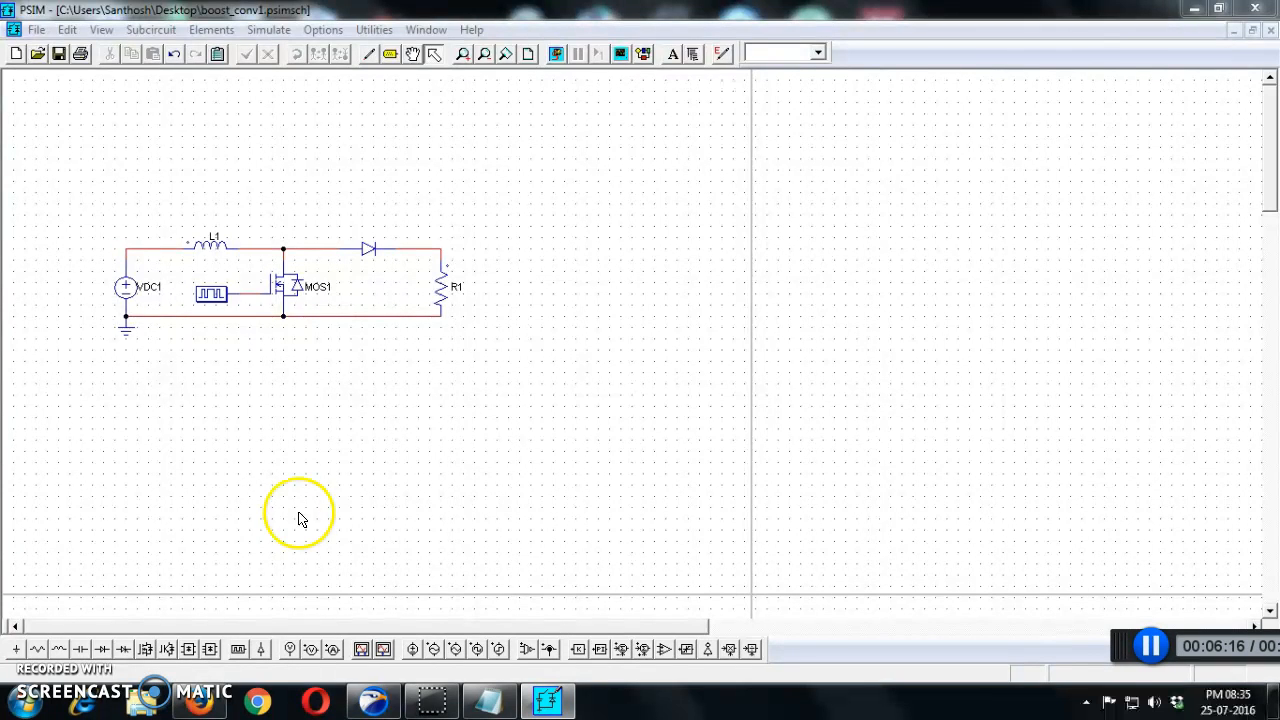
left_click(291, 651)
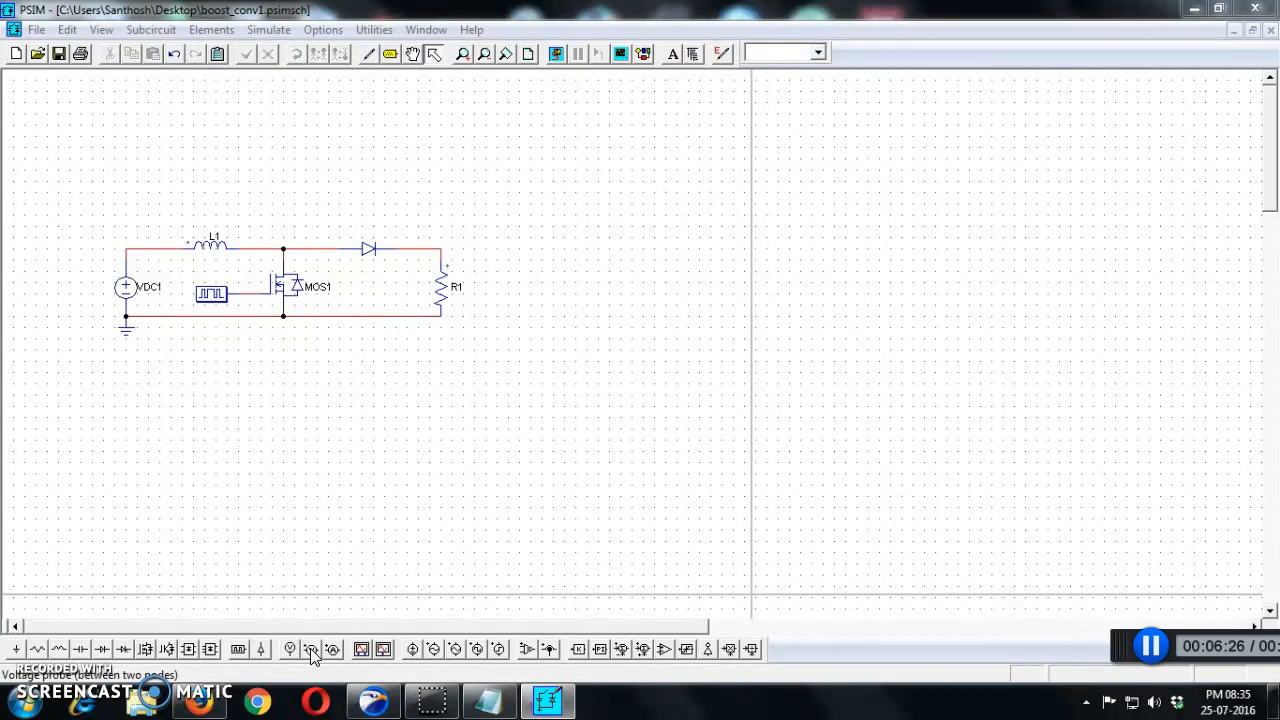
left_click(290, 649)
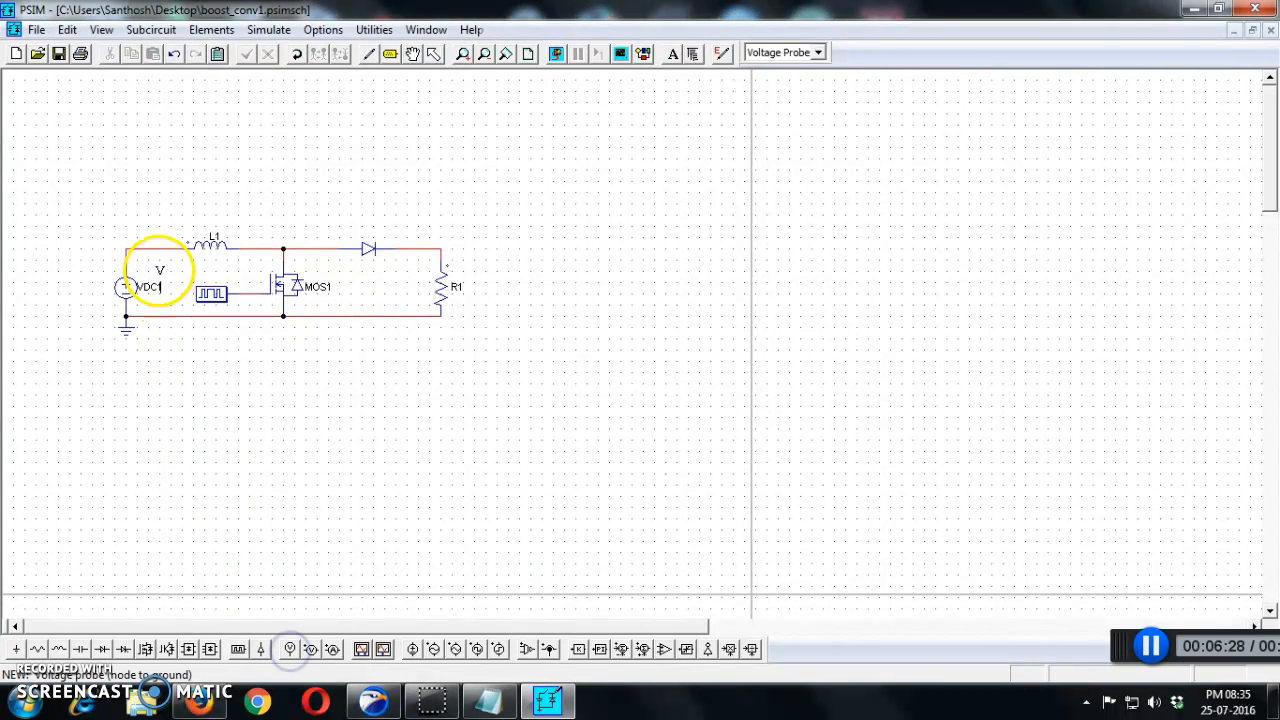
left_click(126, 230)
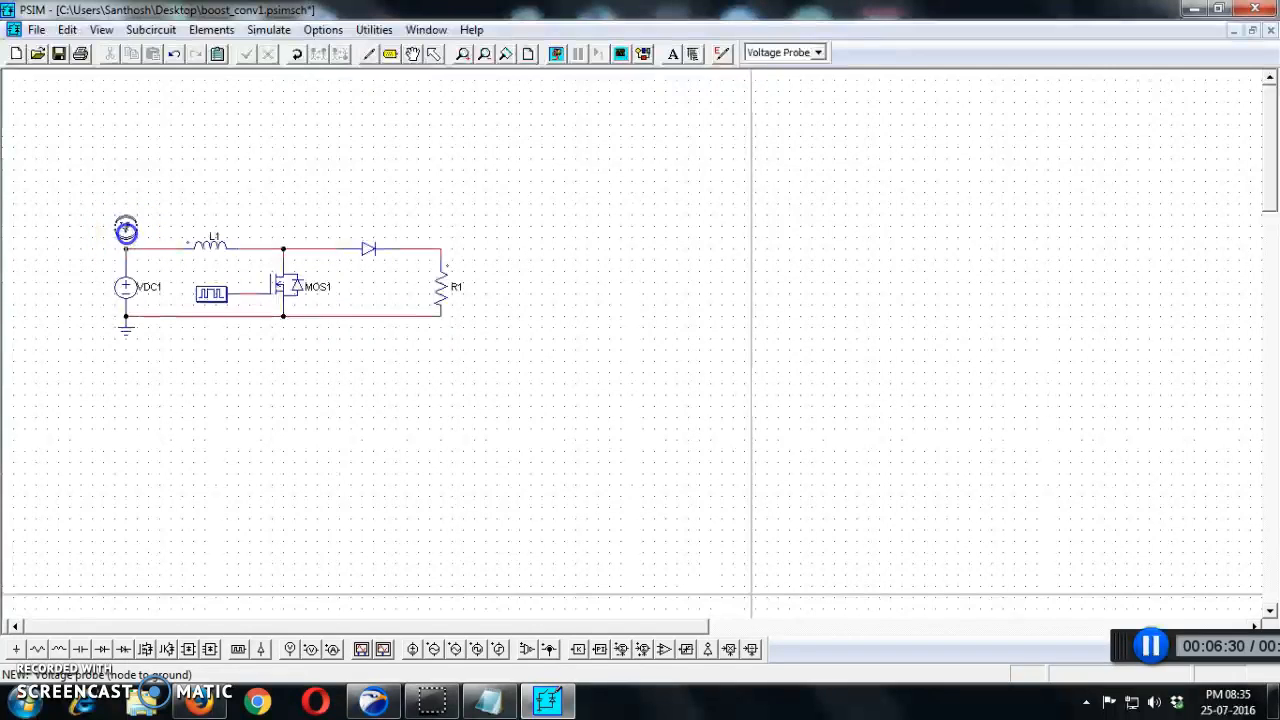
left_click(437, 227)
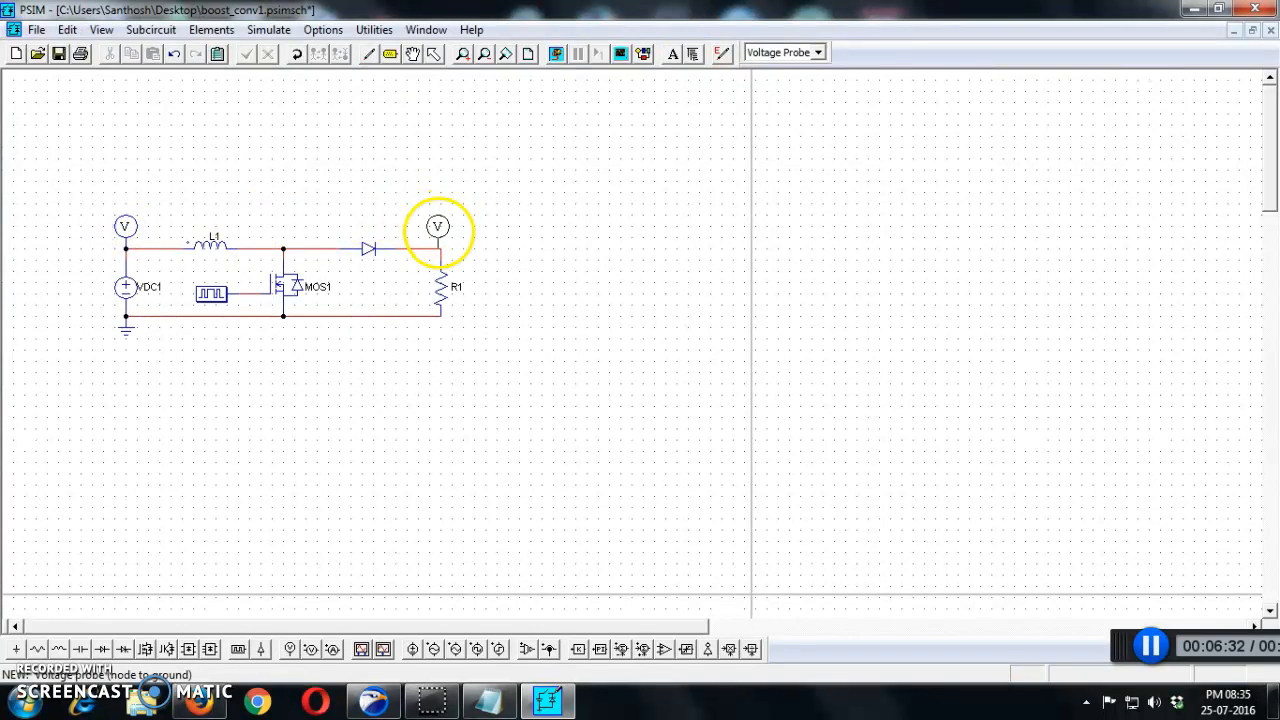
key("Escape")
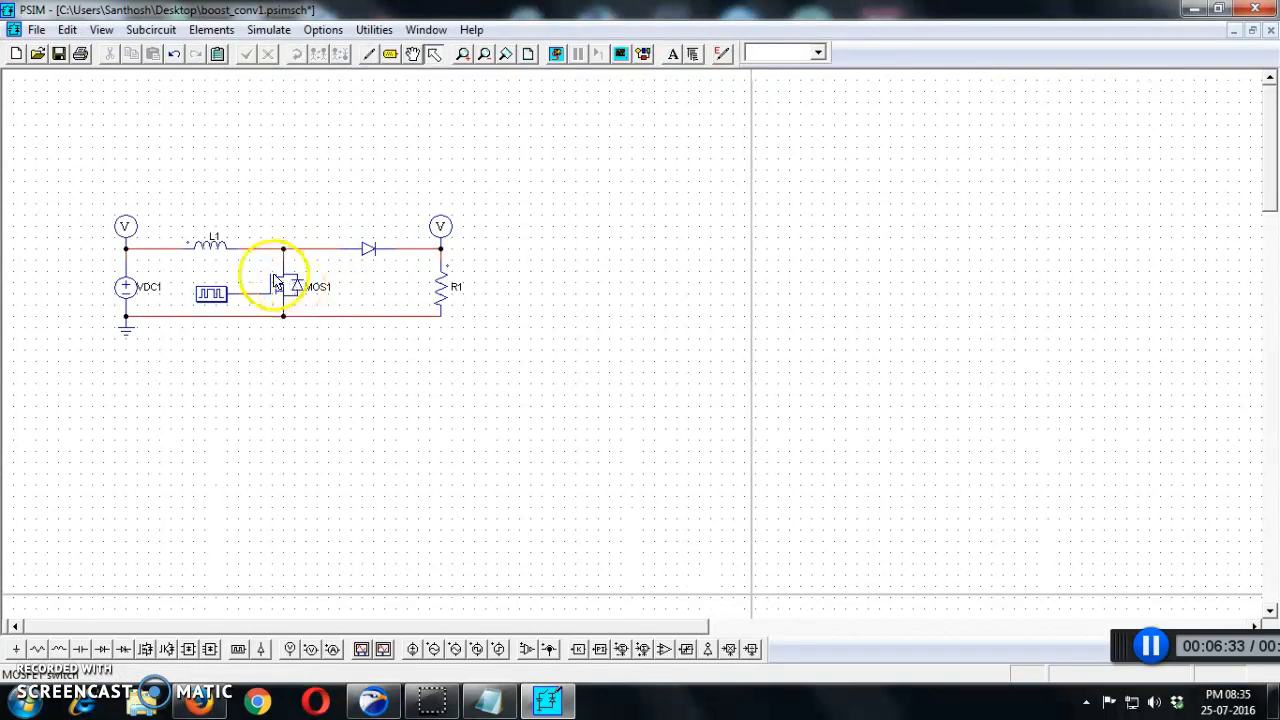
Step: Rename the voltage probe at the DC source to V_in and display its name on the schematic
double_click(133, 228)
left_click(236, 228)
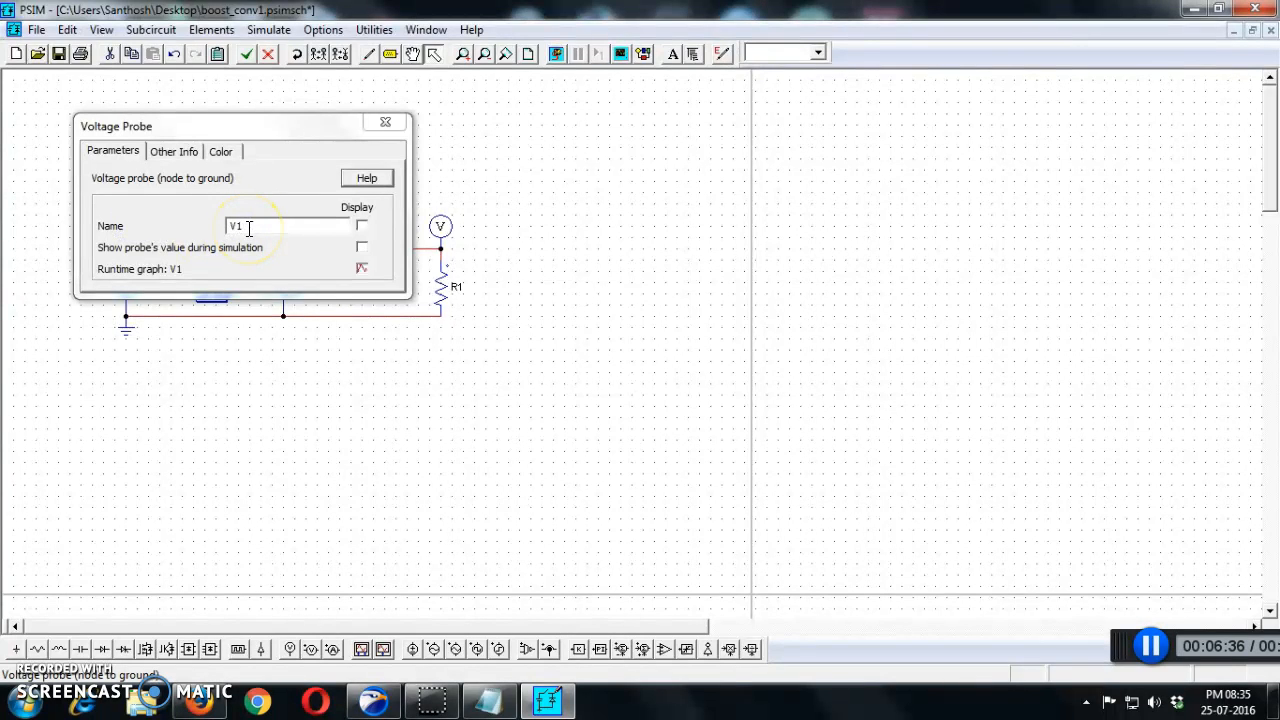
left_click(249, 229)
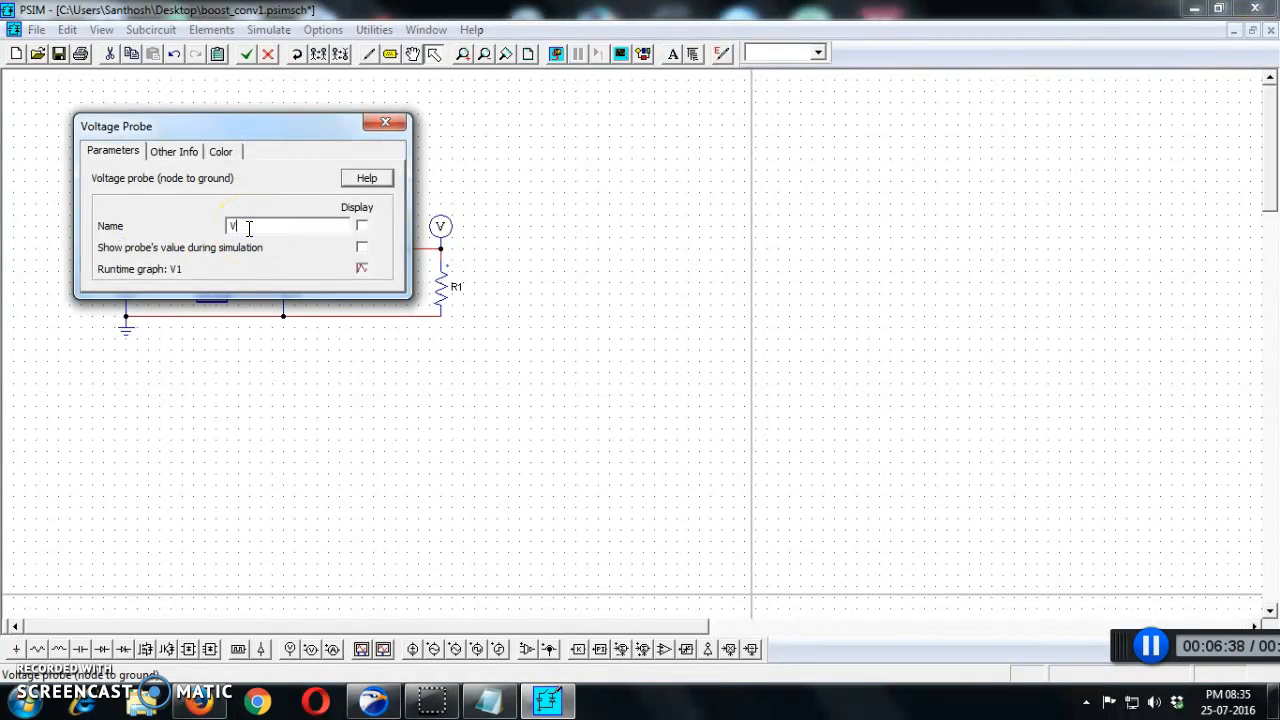
type("_in")
left_click(361, 226)
left_click(387, 122)
Step: Rename the voltage probe at the load resistor to V_out and display its name on the schematic
double_click(440, 226)
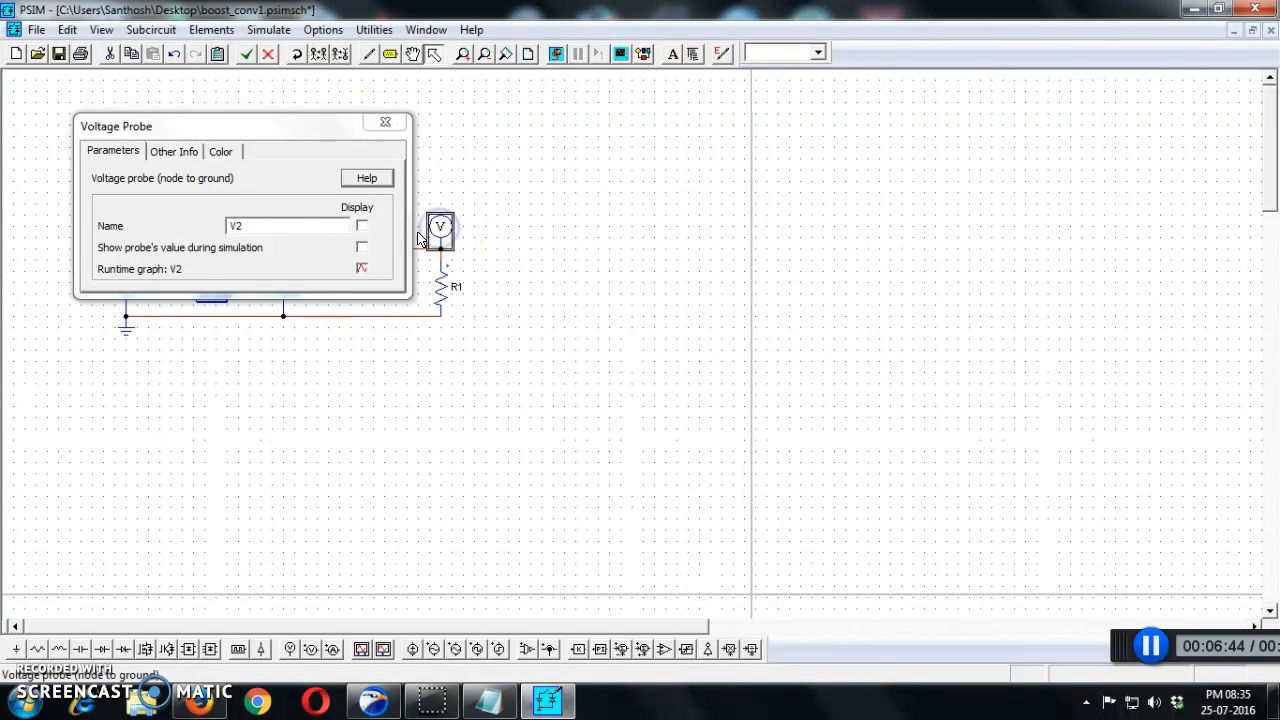
left_click(361, 226)
left_click(286, 225)
key("BackSpace")
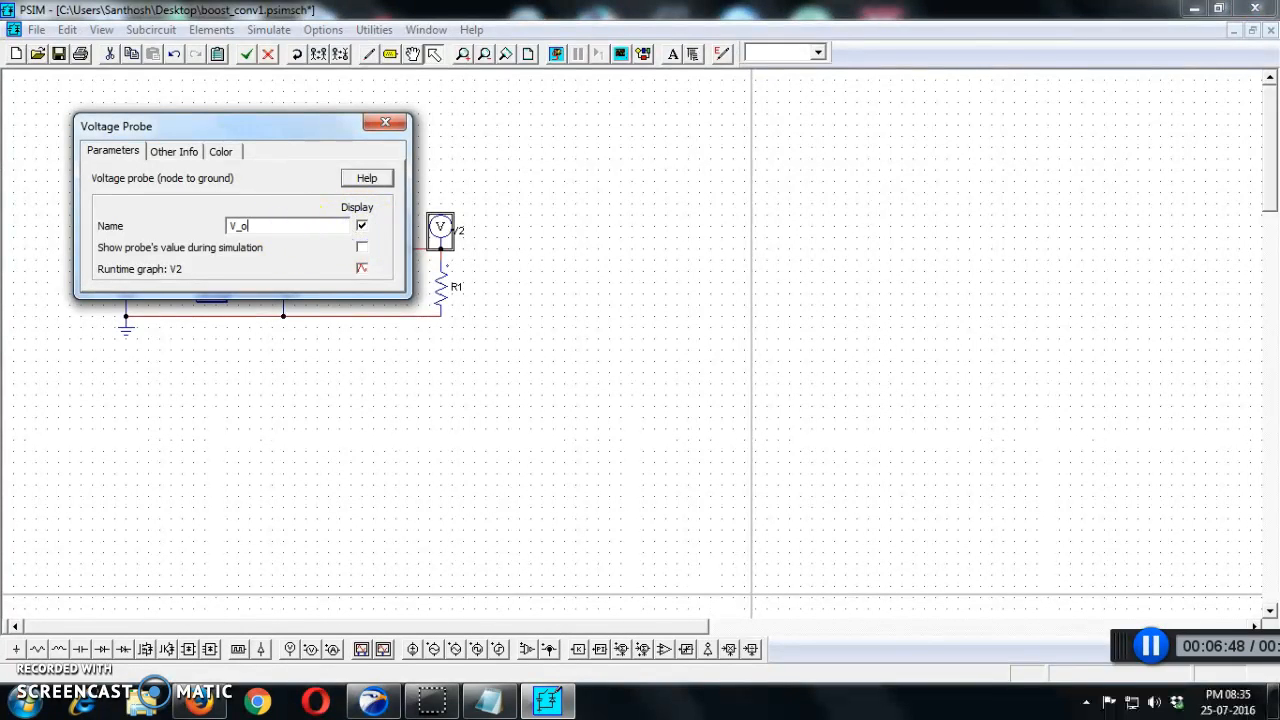
left_click(382, 127)
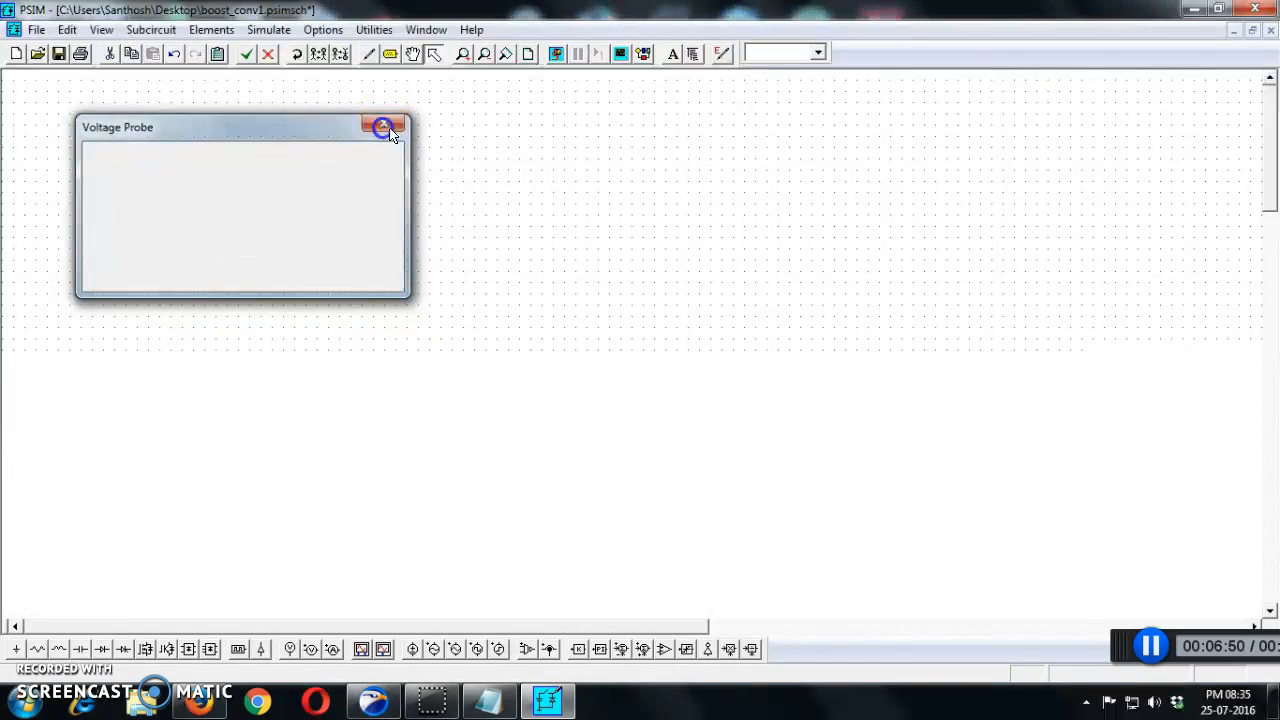
Step: Run the simulation, plot V_in in Simview and maximize the graph inside its window
left_click(560, 56)
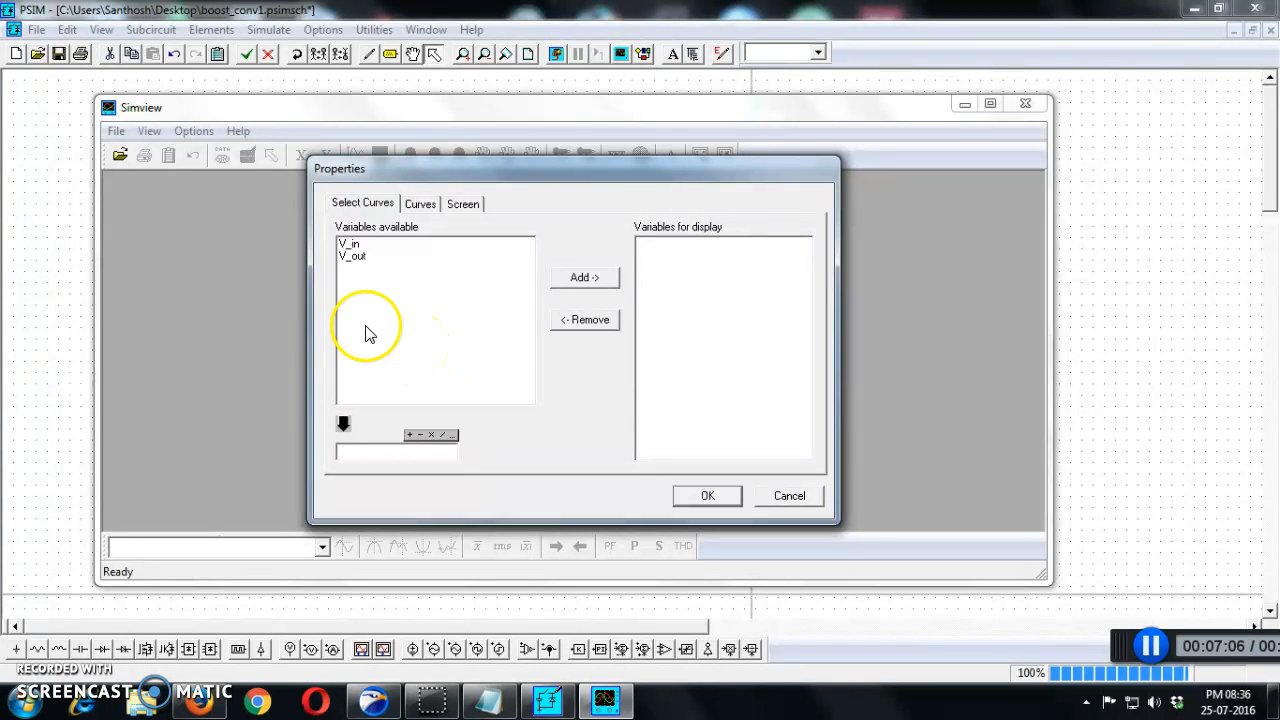
left_click(347, 244)
left_click(584, 279)
left_click(717, 497)
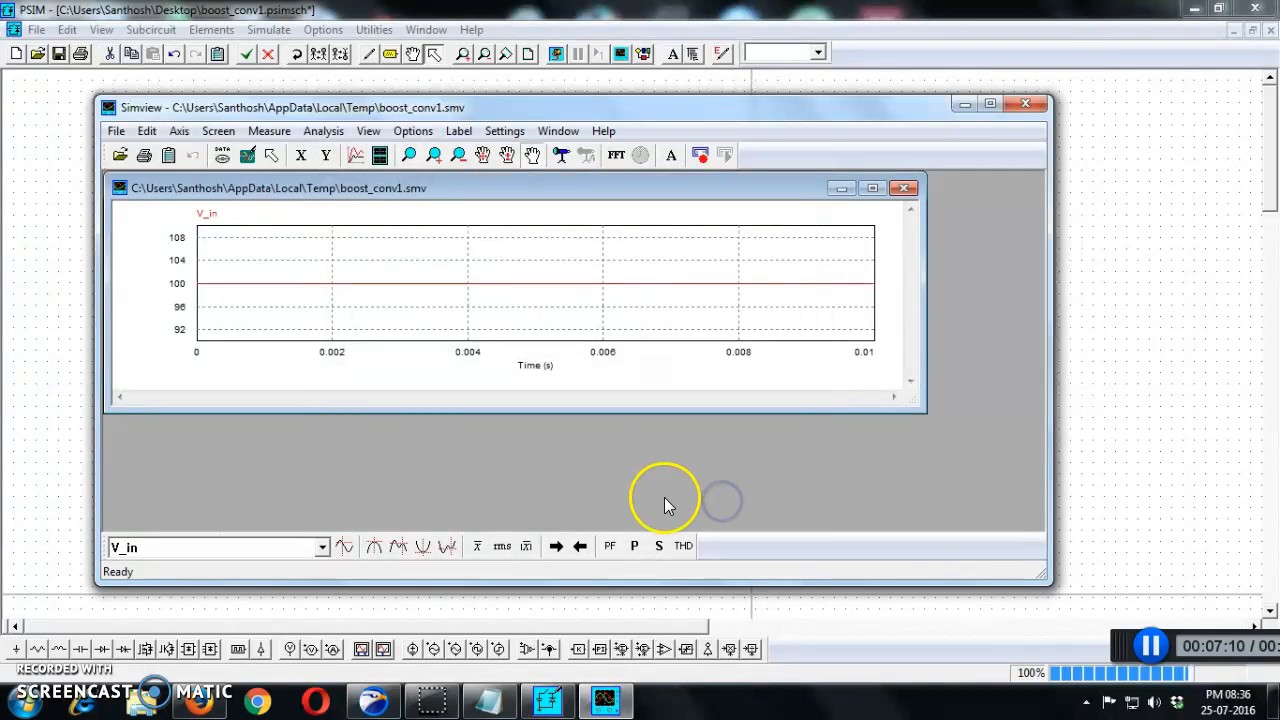
left_click(872, 188)
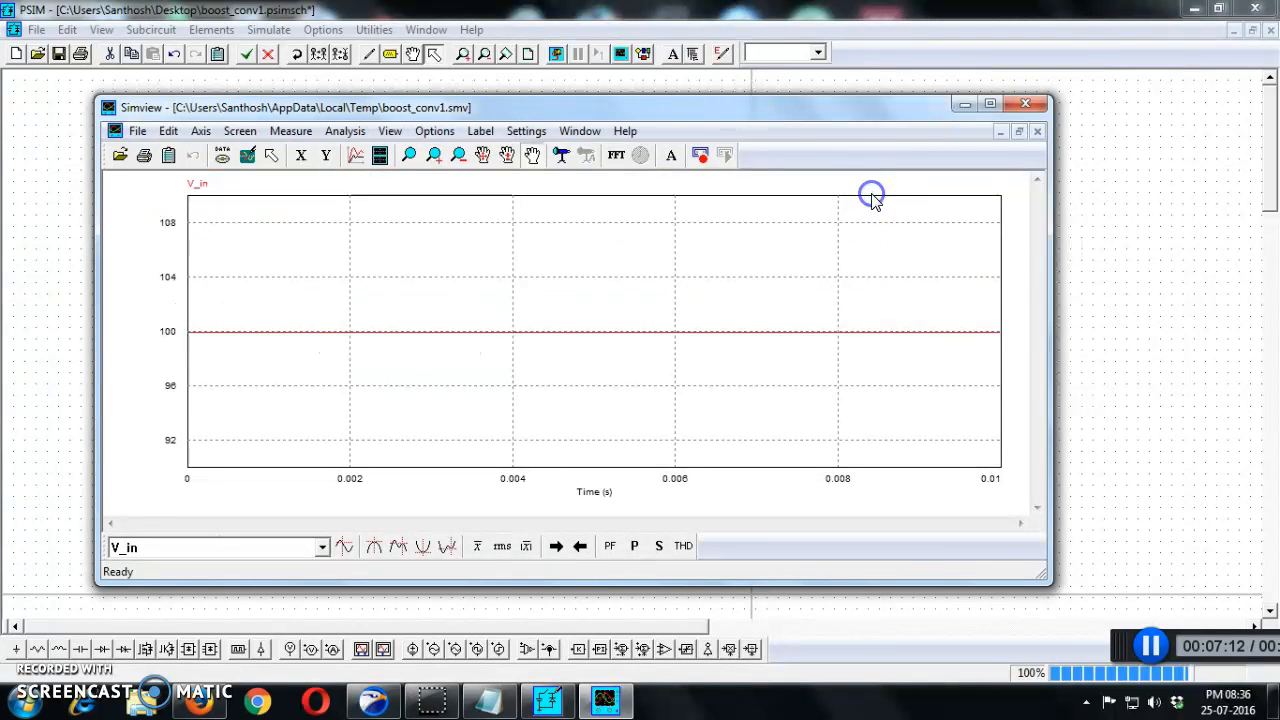
Step: Add a second graph plotting V_out below V_in and maximize the Simview window
left_click(380, 155)
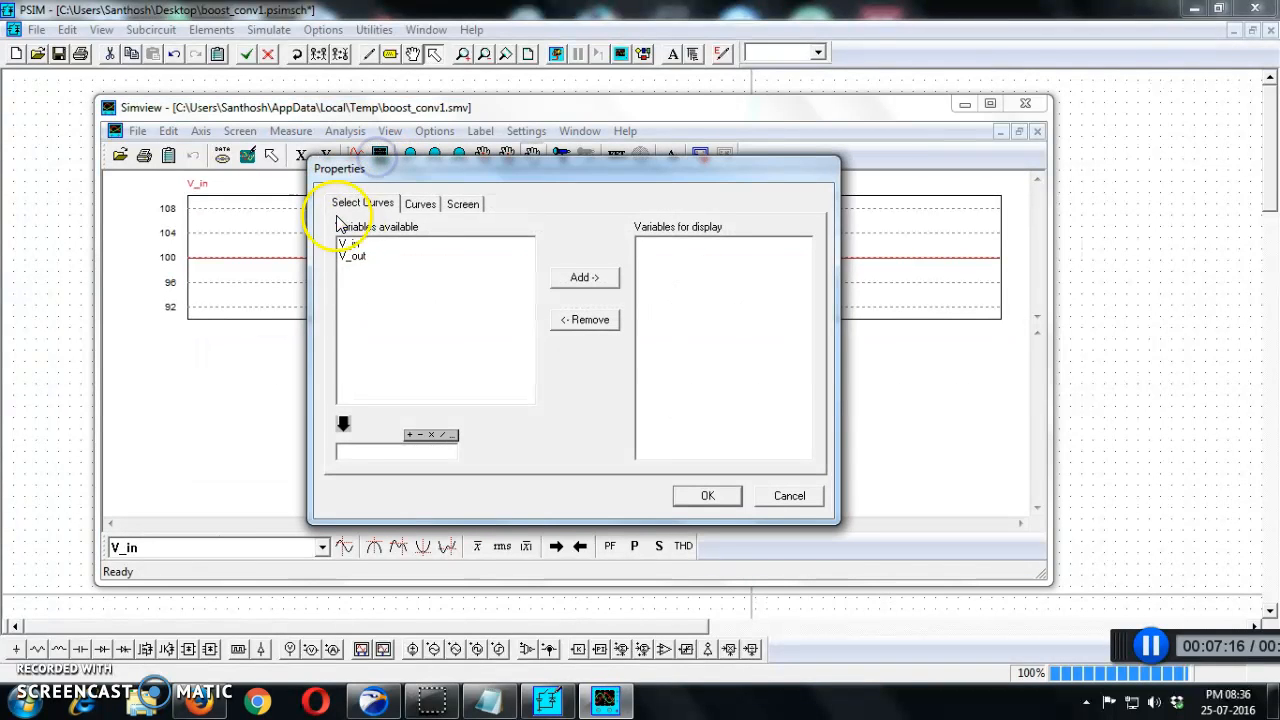
left_click(355, 256)
left_click(584, 277)
left_click(714, 490)
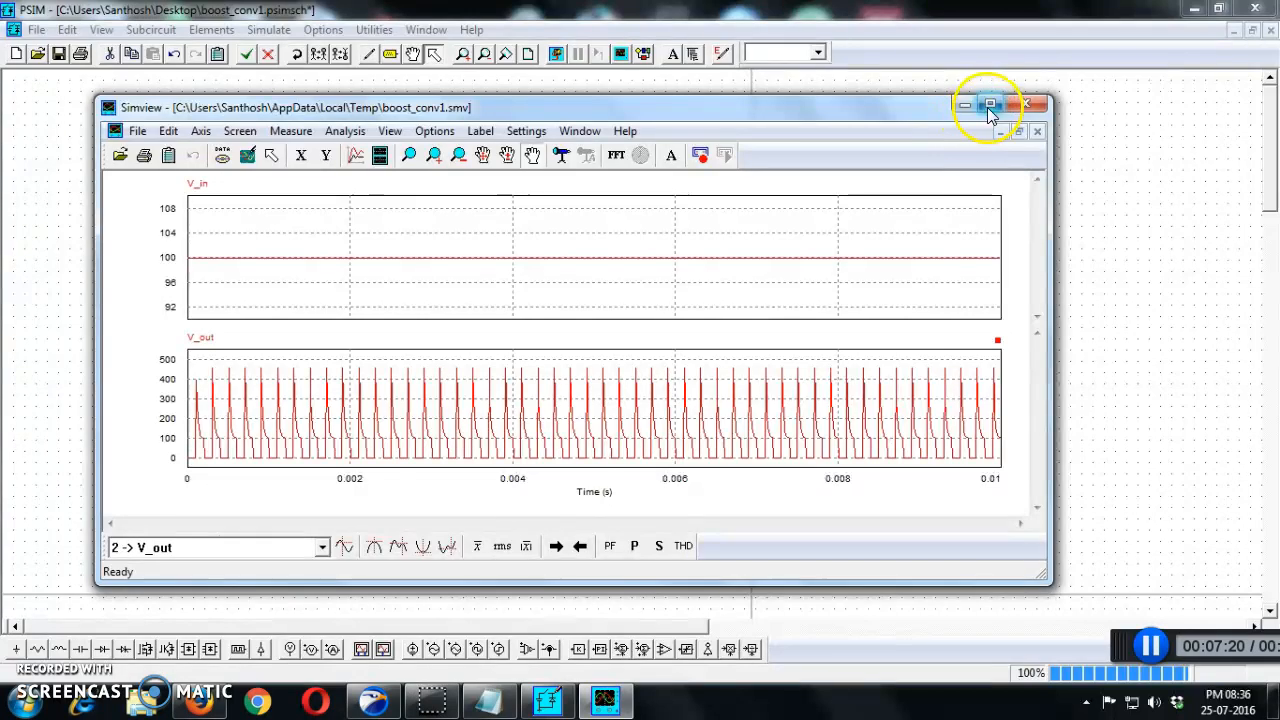
left_click(988, 106)
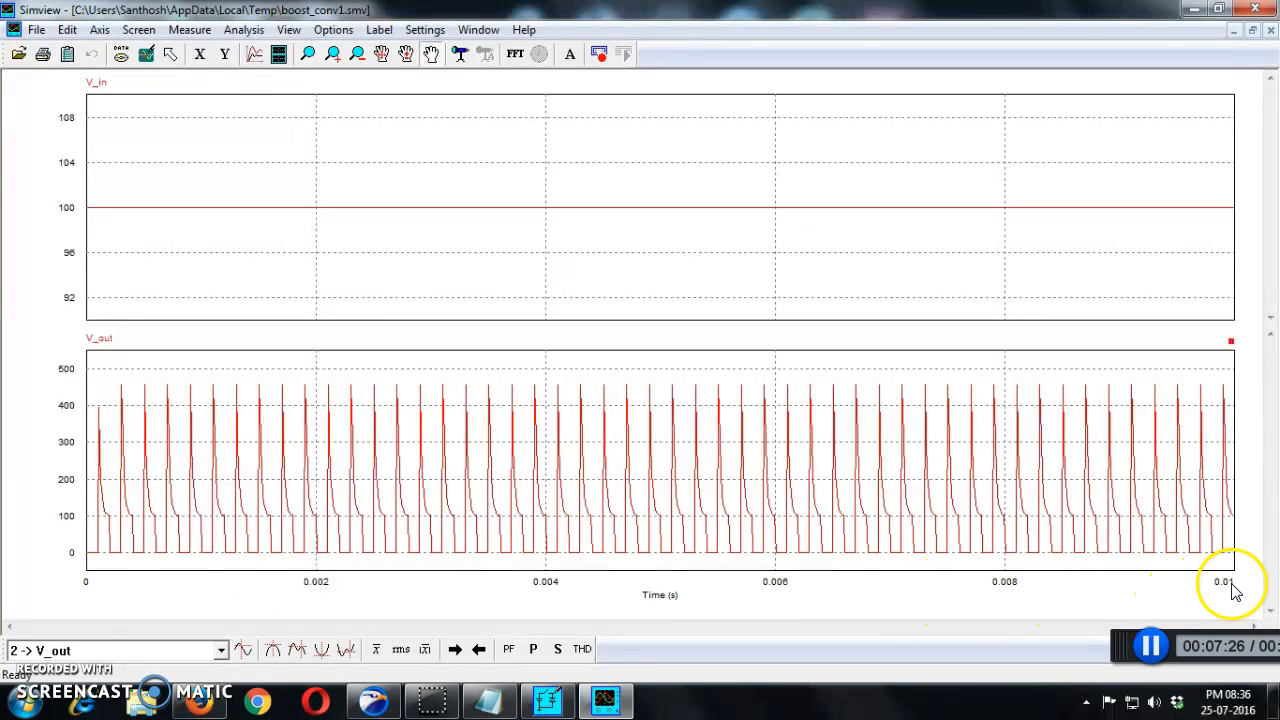
Step: Return to the PSIM schematic, place a Simulation Control element above the circuit and open its parameters
left_click(1193, 17)
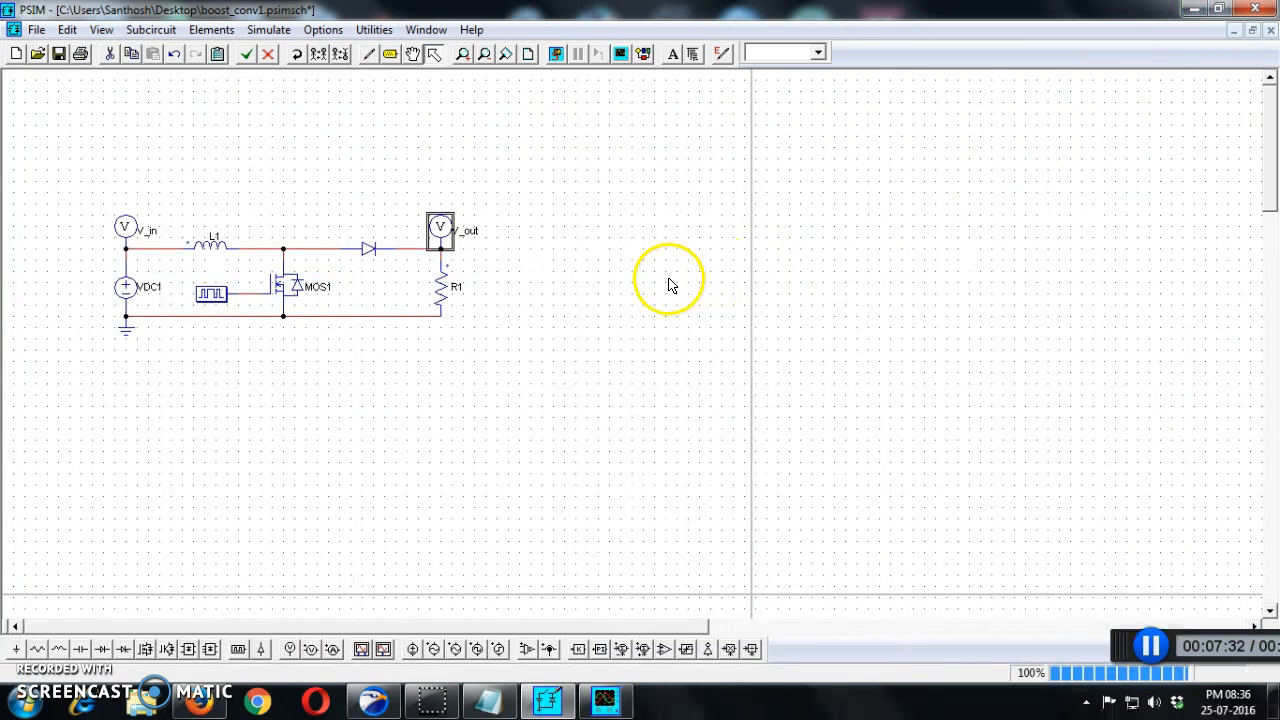
left_click(279, 33)
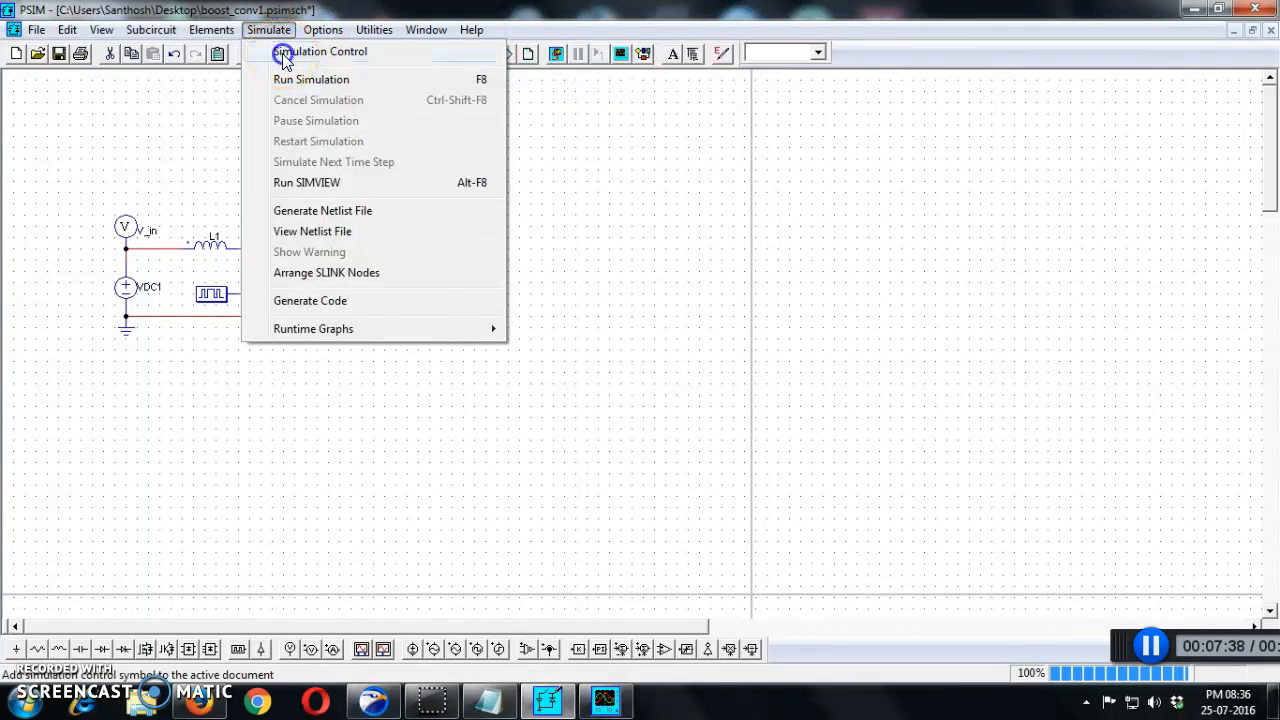
left_click(284, 57)
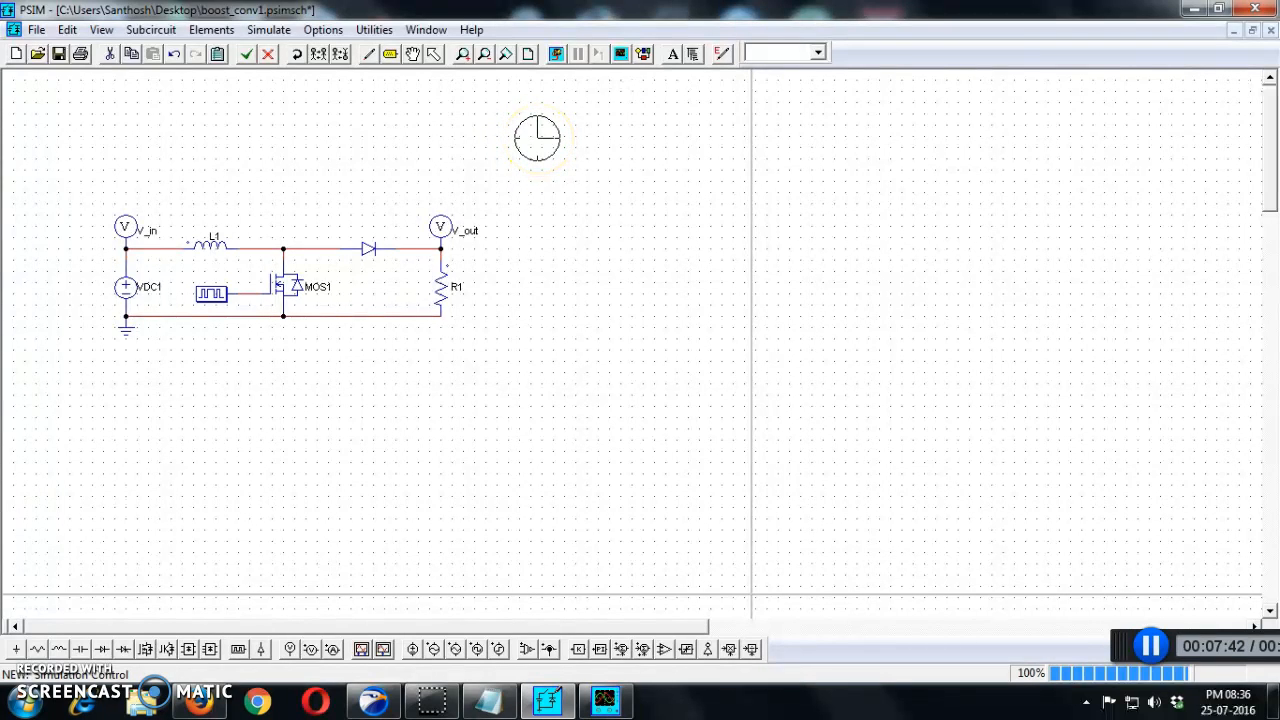
left_click(532, 140)
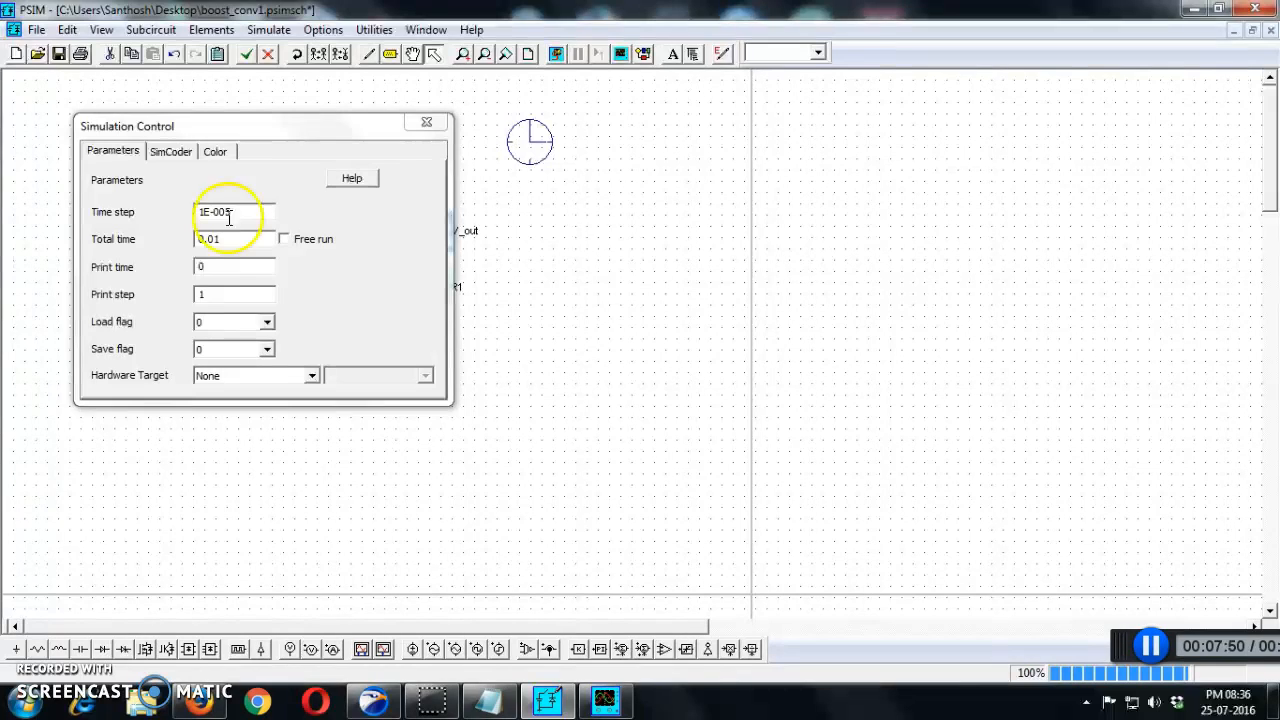
Step: Set the Simulation Control's total time to 5 and rerun the boost converter simulation
double_click(202, 242)
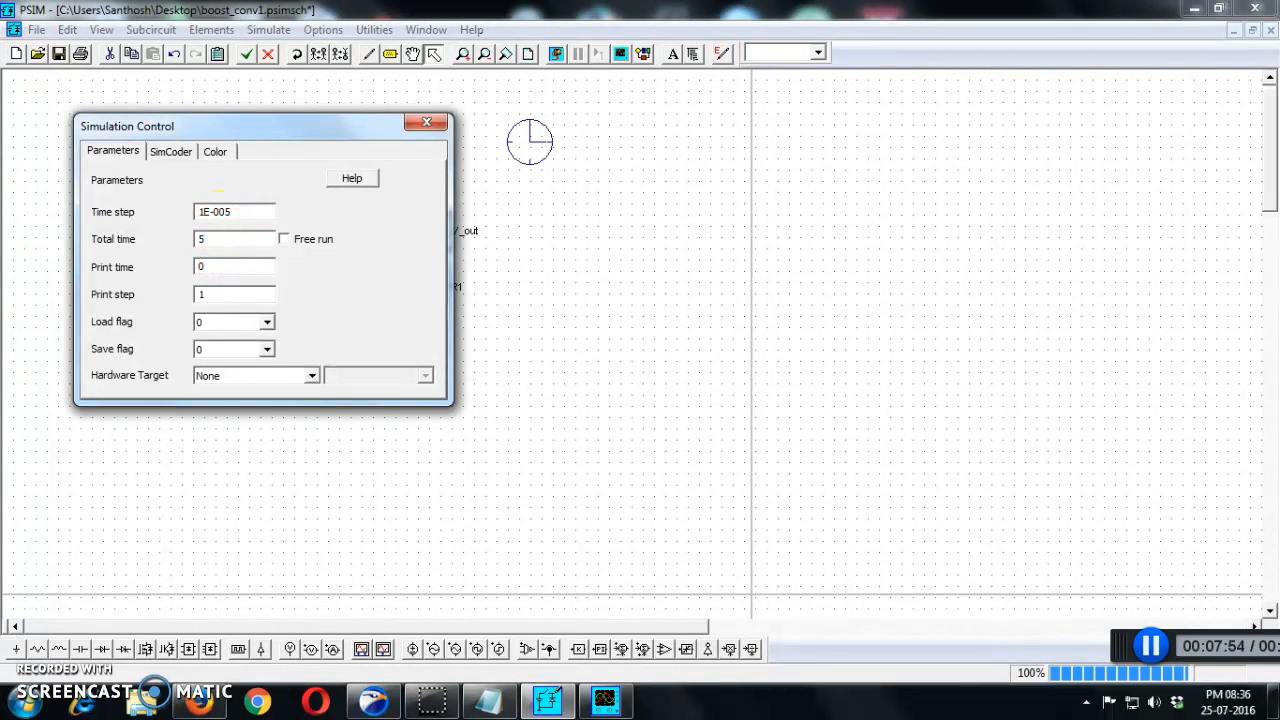
left_click(427, 123)
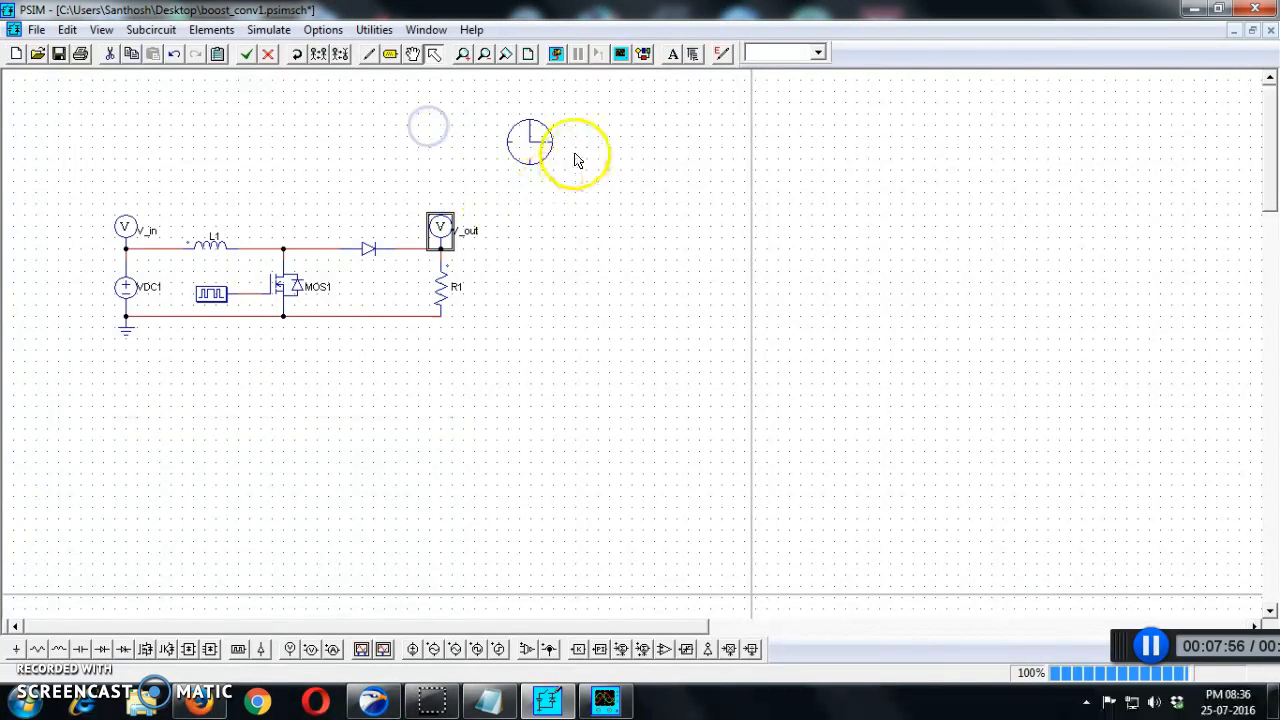
left_click(556, 53)
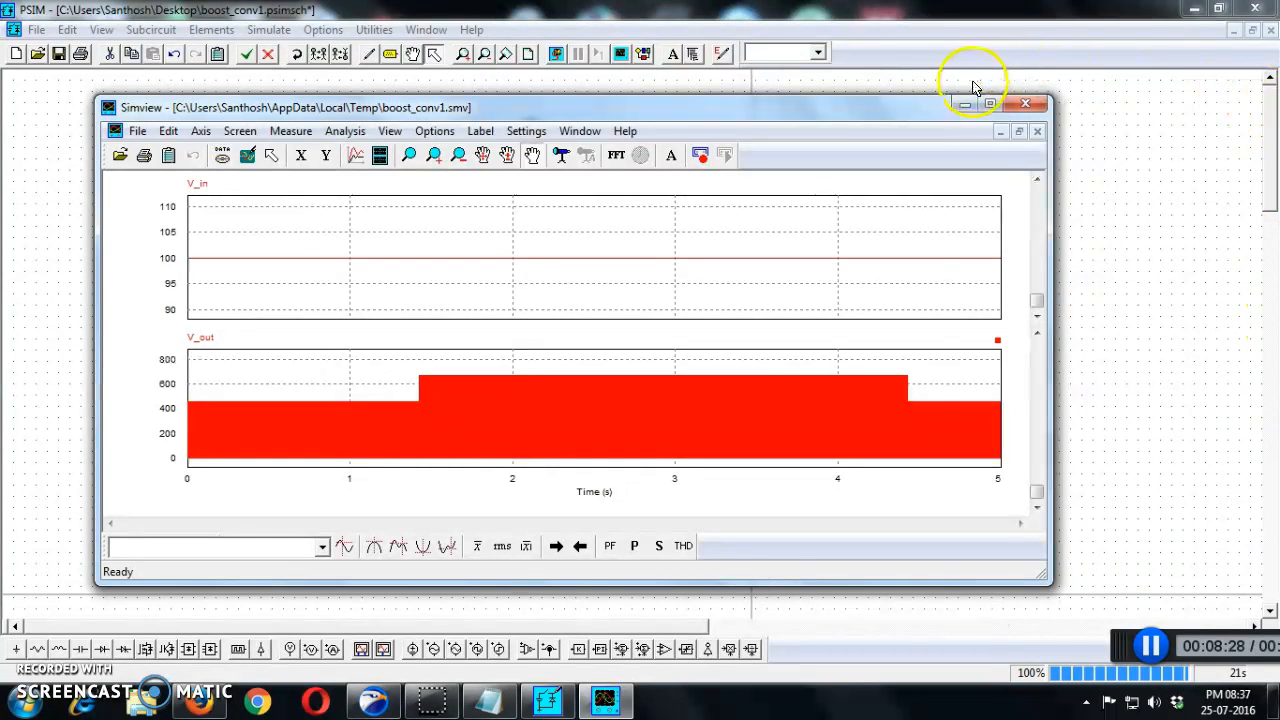
Step: Maximize the Simview window and measure V_in and V_out with a cursor at about 0.66 s
left_click(990, 106)
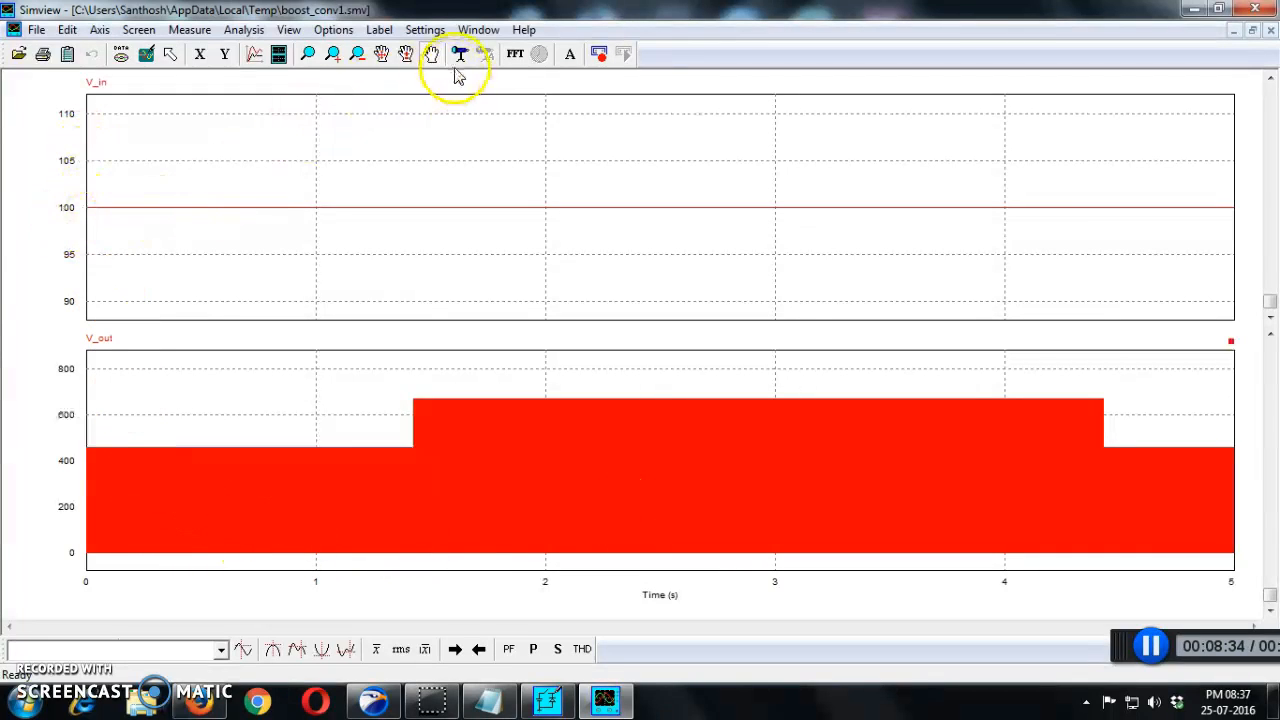
left_click(459, 57)
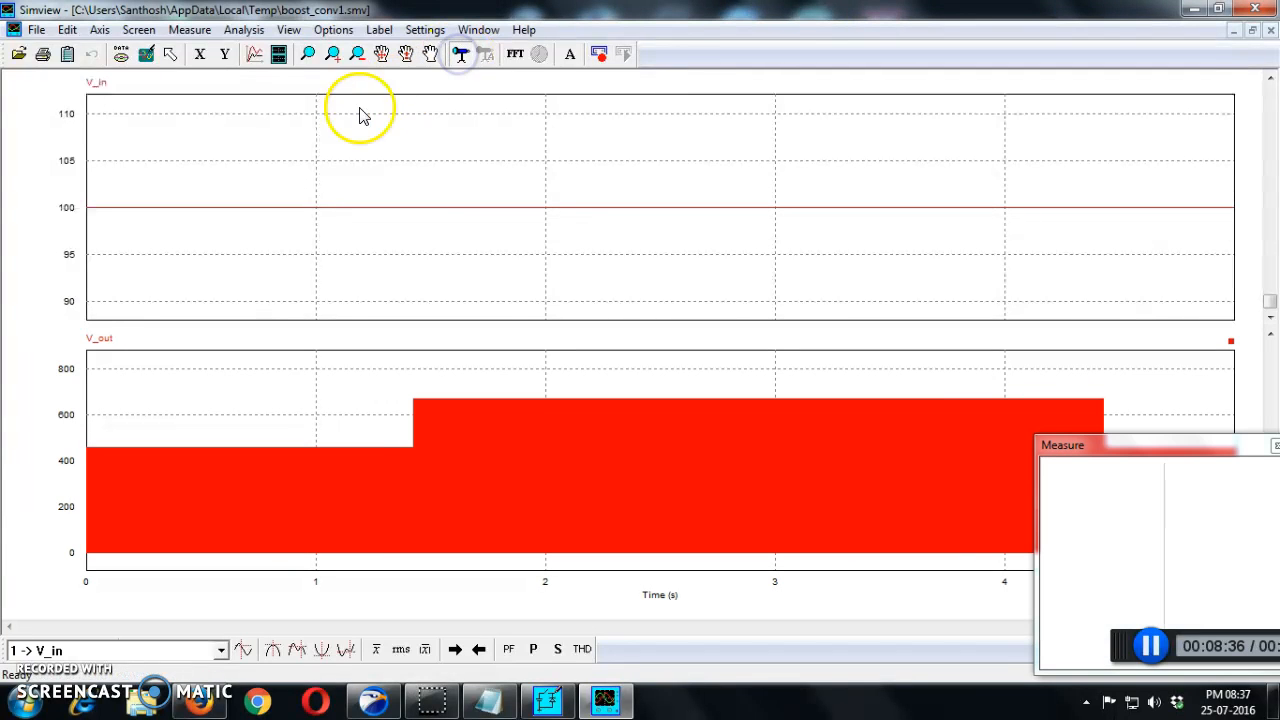
left_click(237, 100)
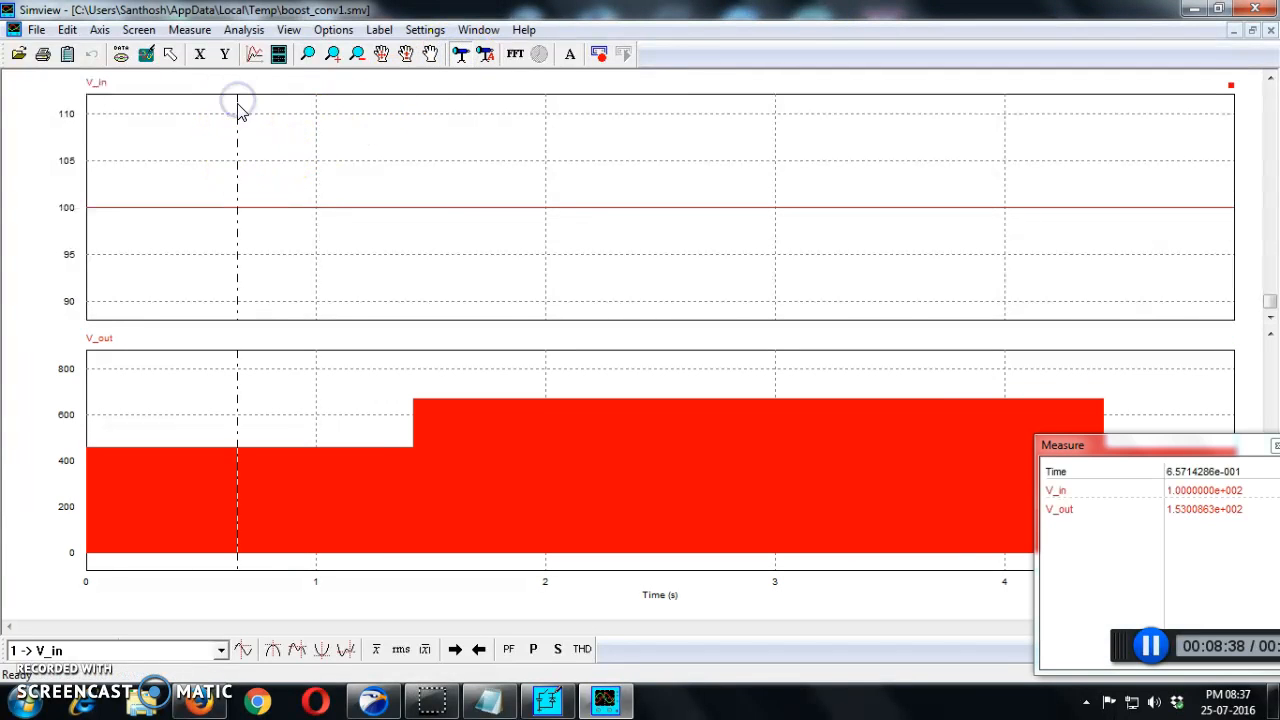